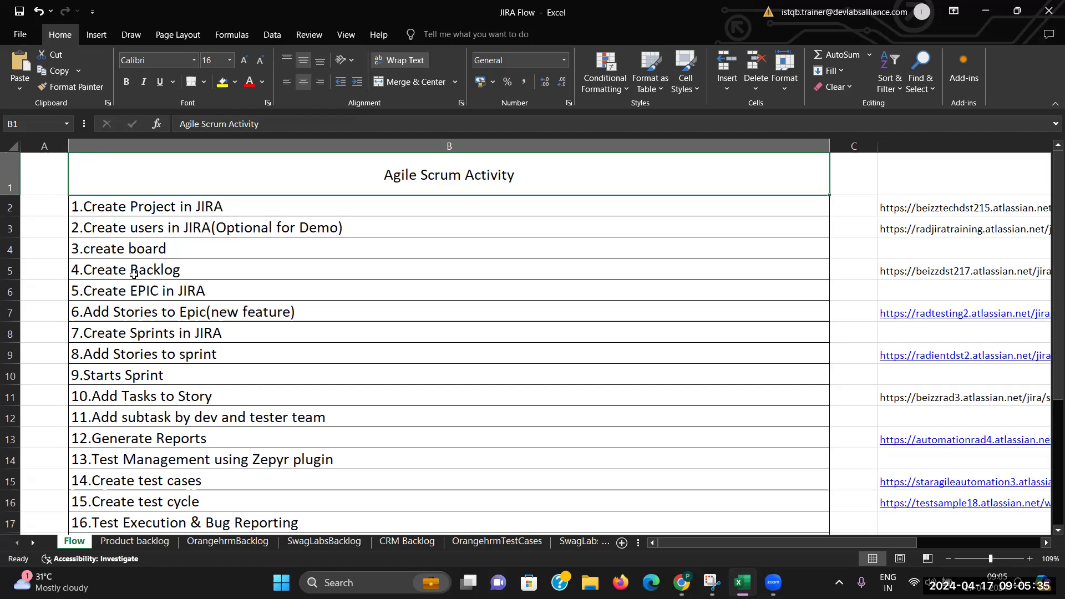
click(580, 108)
click(79, 280)
click(216, 340)
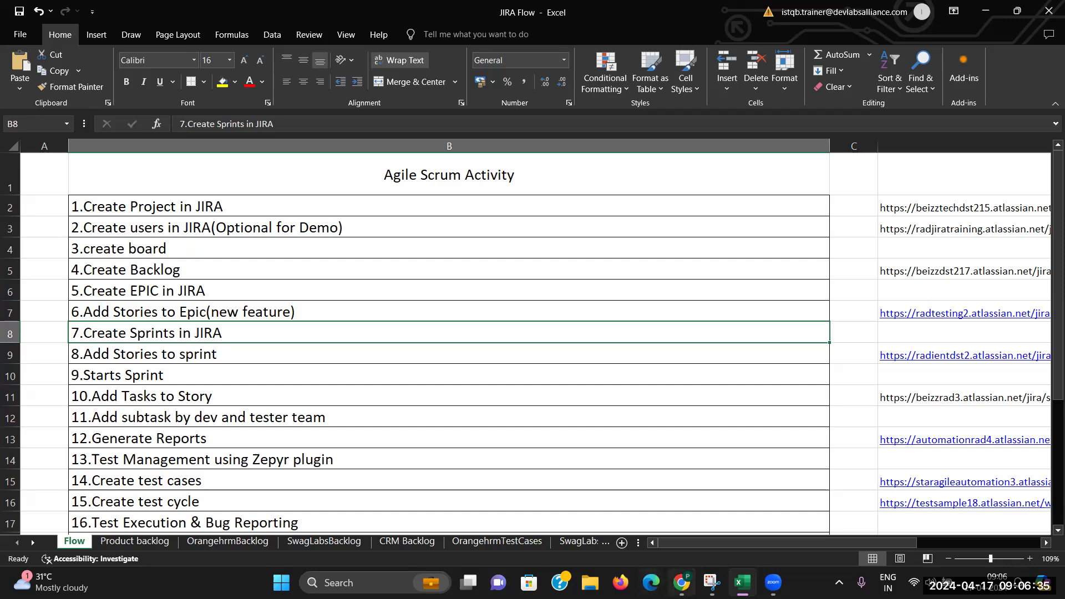
Step: Switch to the Jira board in Chrome and add the subtask "Dev & QA: Understand user story" to the story "Design and test login feature"
click(681, 581)
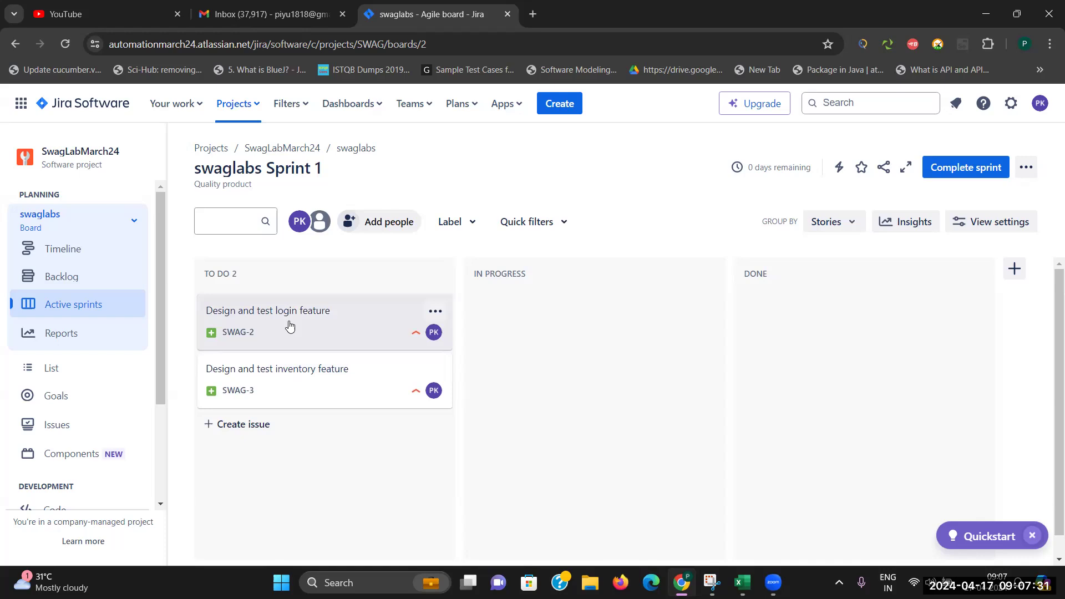
click(309, 308)
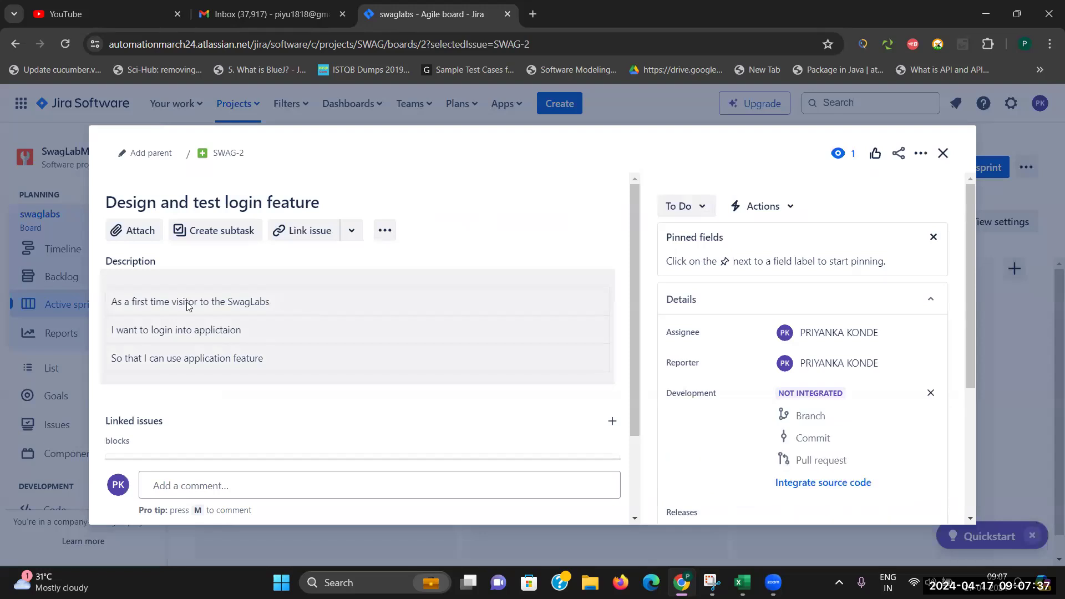
click(220, 234)
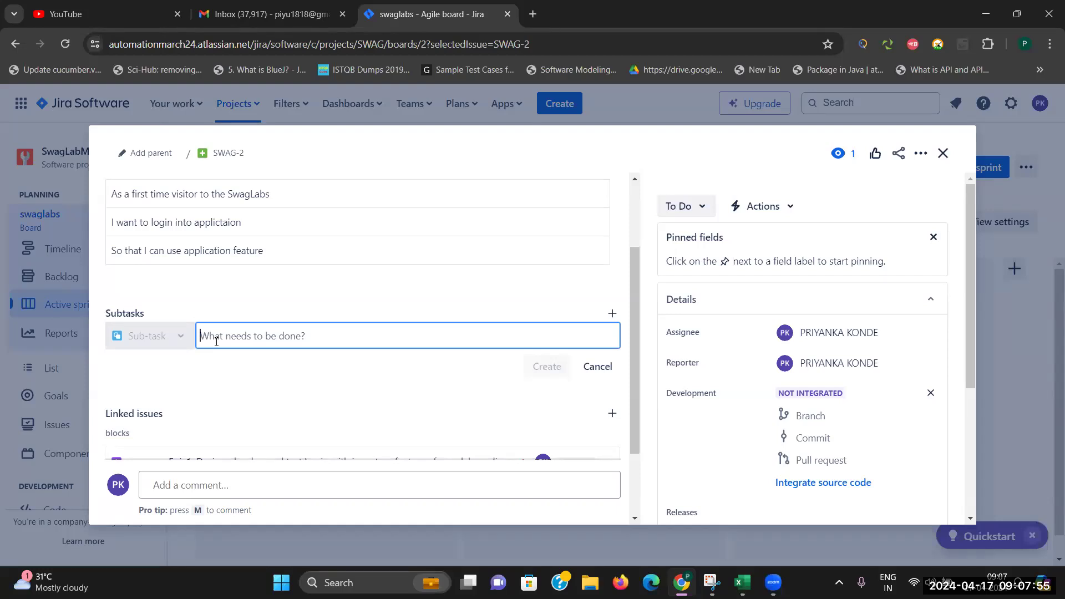
text(Dev )
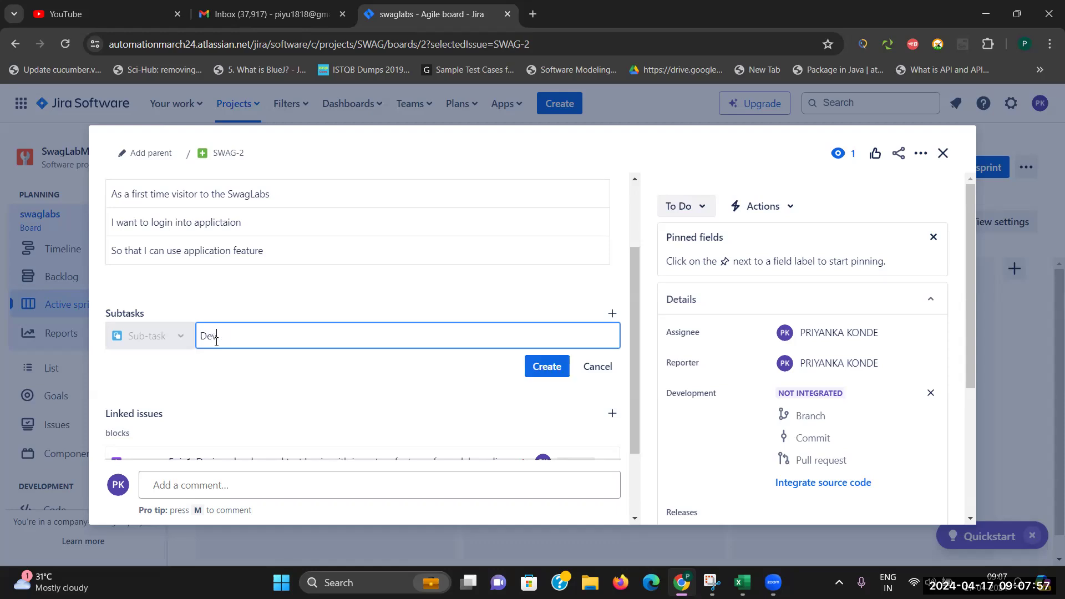
text(& QA: Understand)
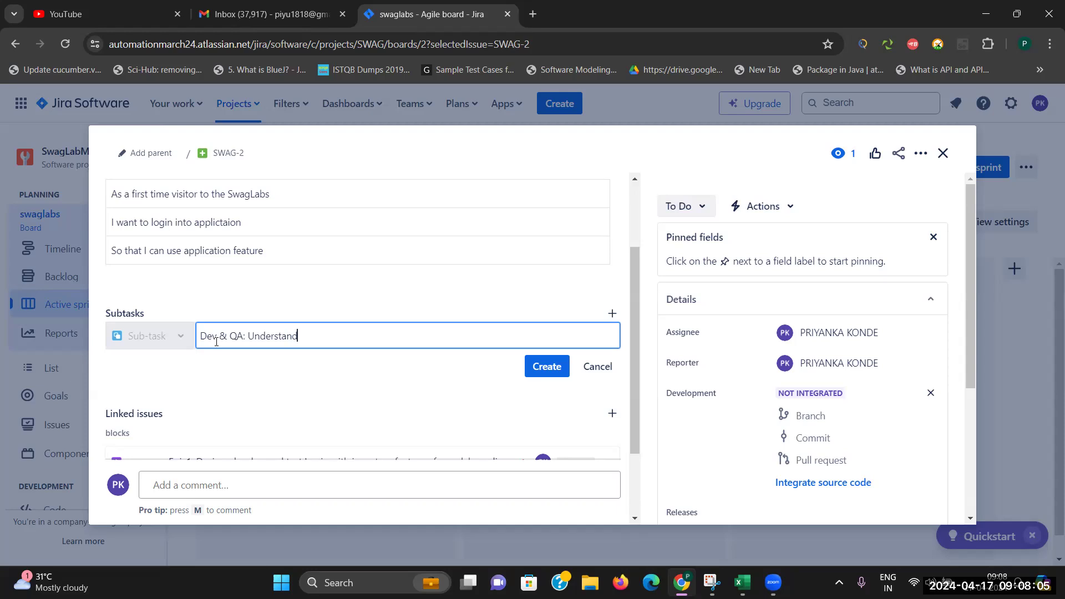
text( user story)
click(549, 367)
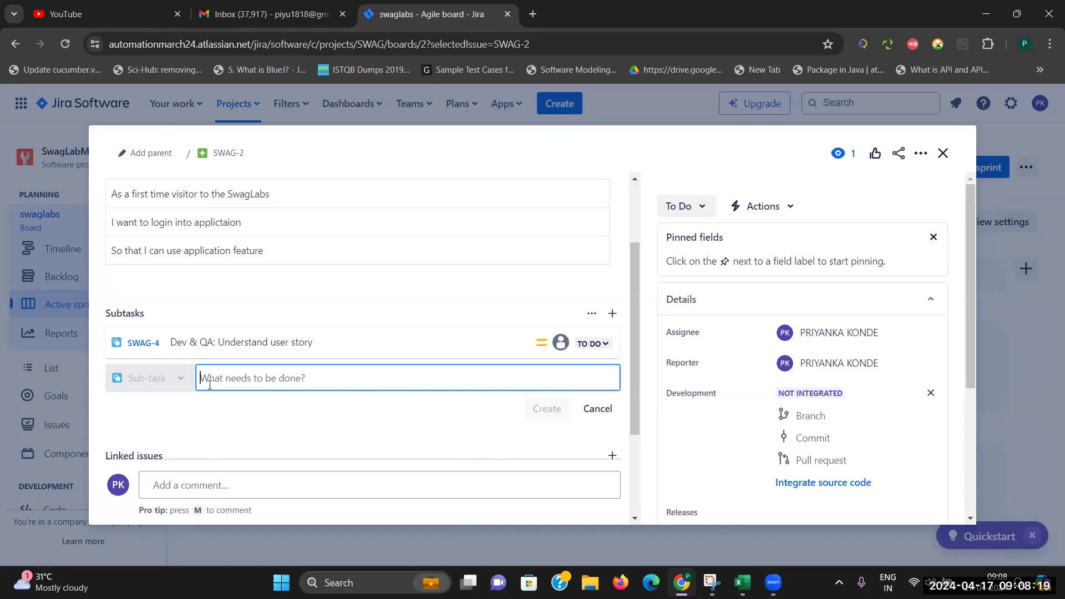
Step: Add the subtasks "Dev: Create code for feature" and "QA: Test design process start" to the login feature story
text(Dev: )
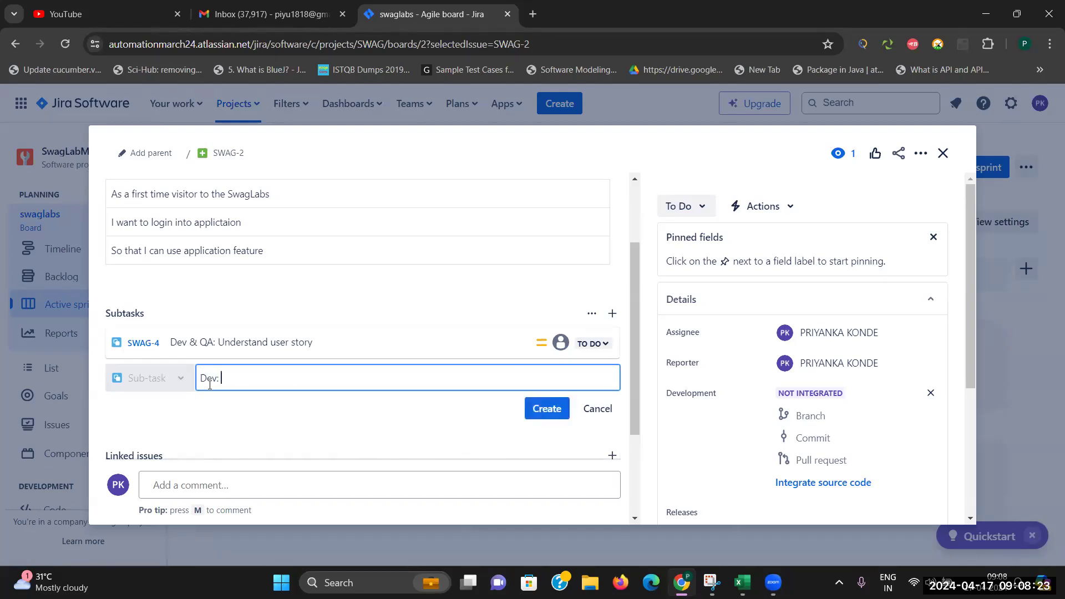
text(Create code for feature)
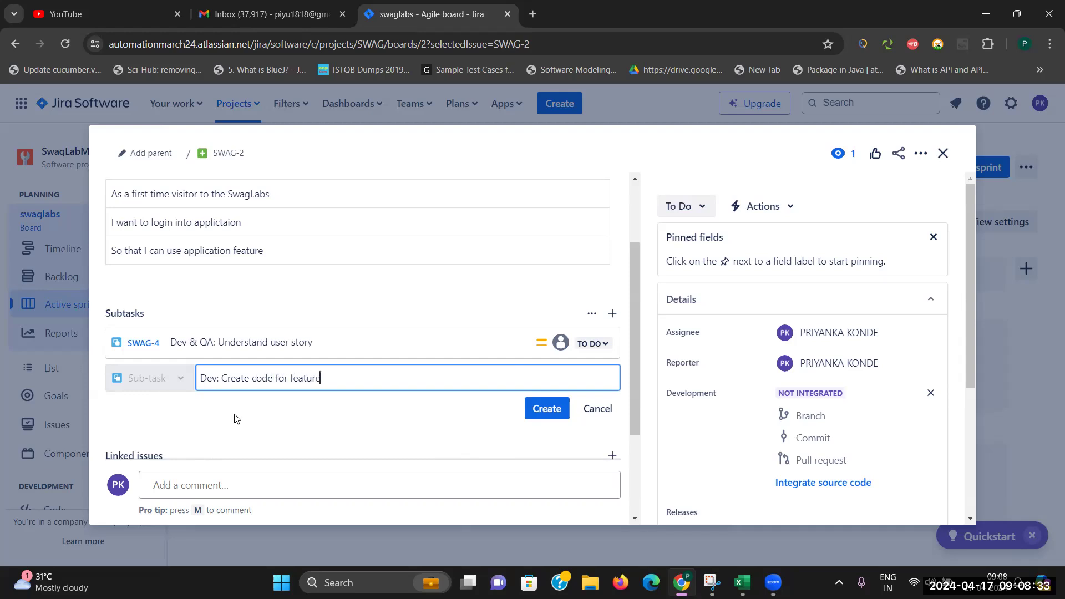
click(548, 409)
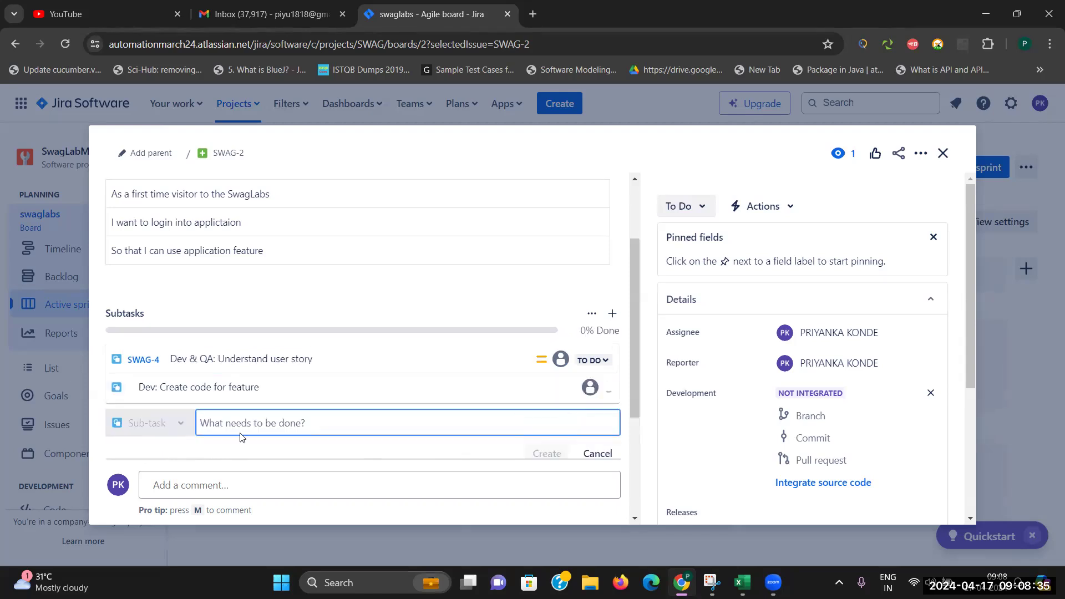
text(QA)
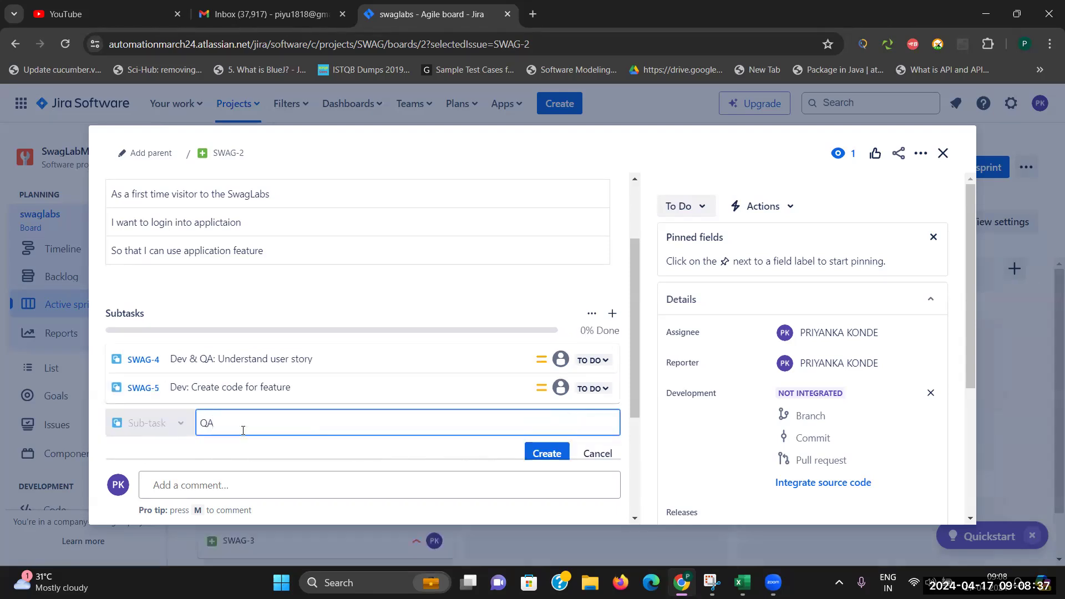
text(: TEst design process start)
click(547, 453)
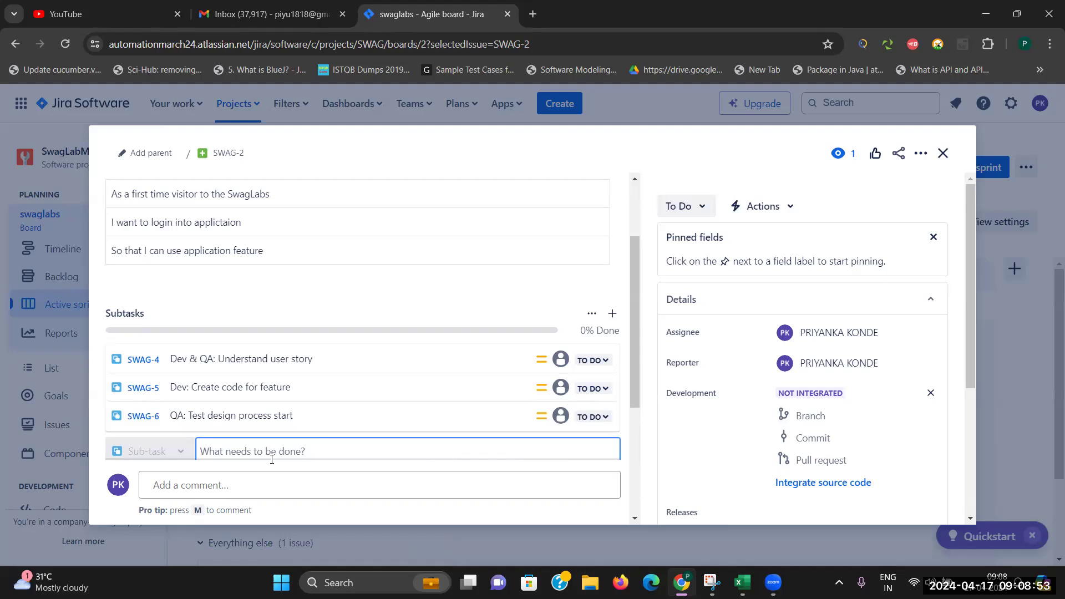
Step: Add the subtask "QA: Test execution and Bug reporting" to the login feature story and close the story
text(QA: Test execution and Bug reporting)
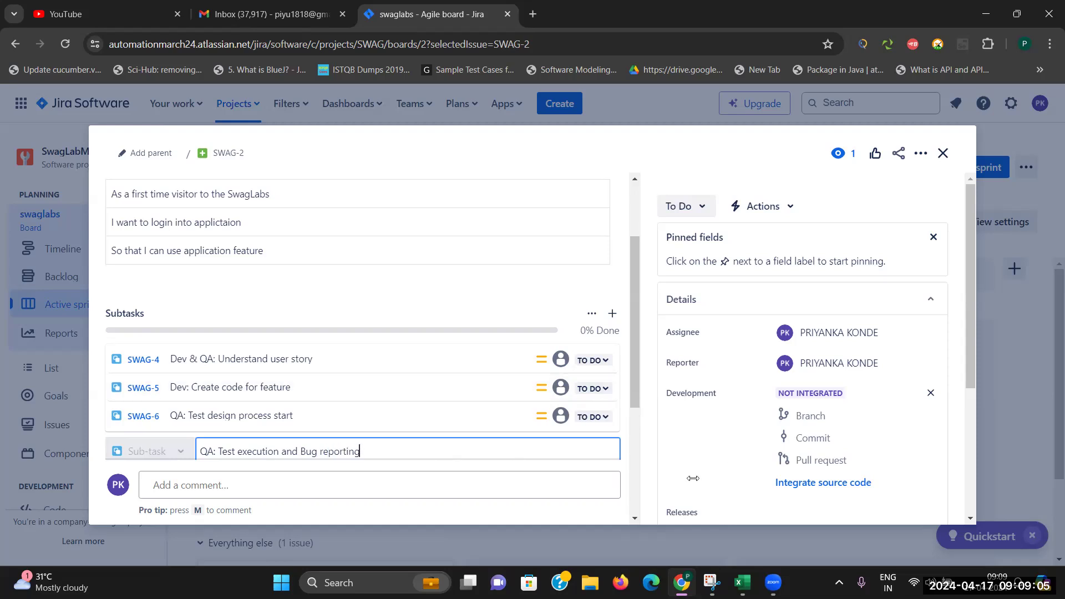
scroll(634, 521, down, 1)
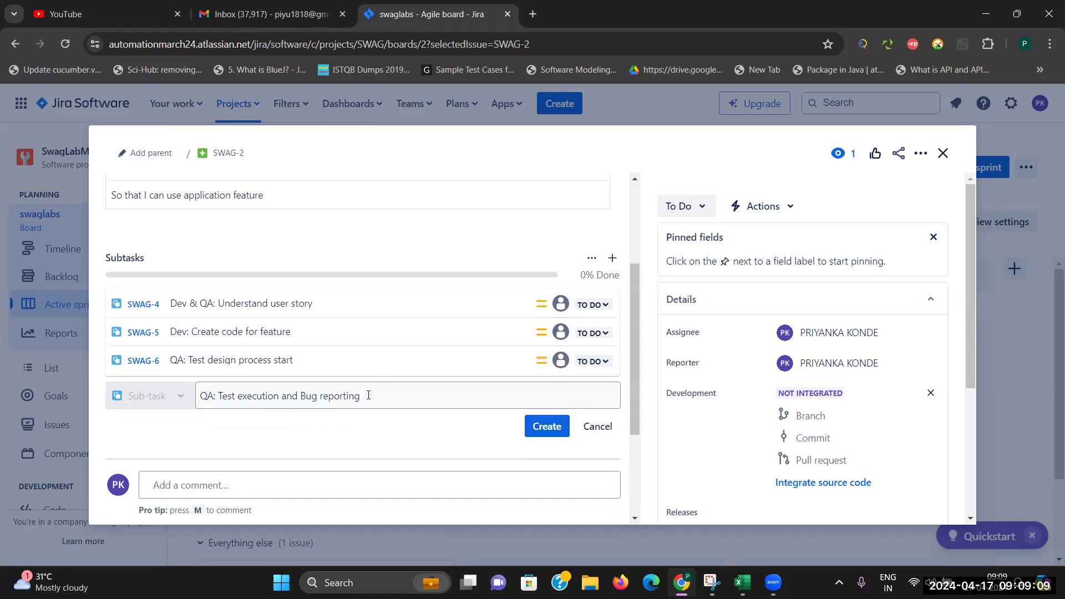
click(548, 431)
click(548, 431)
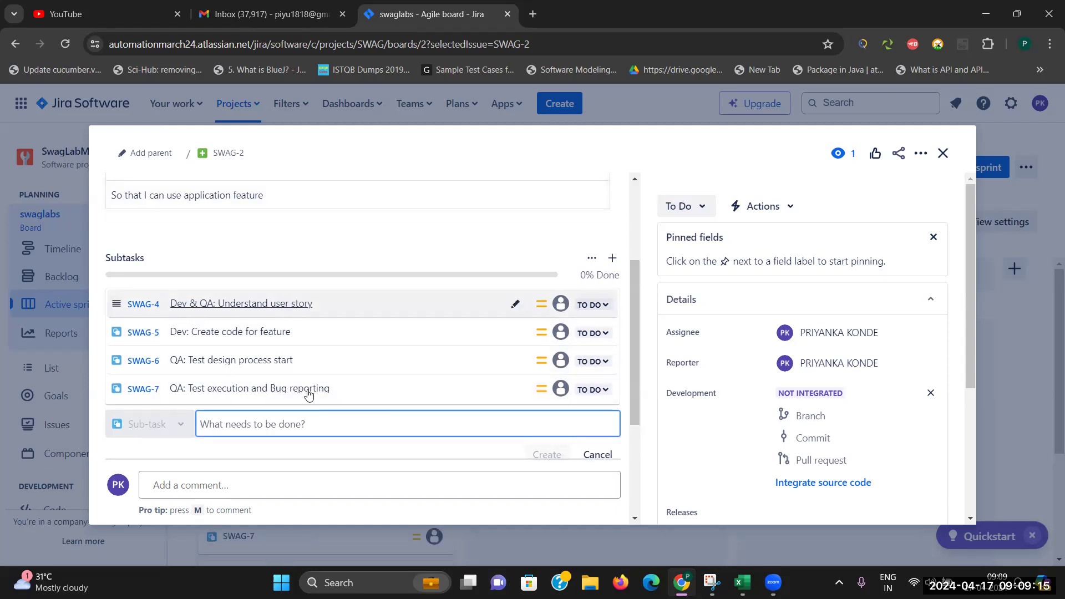
mouse_move(299, 398)
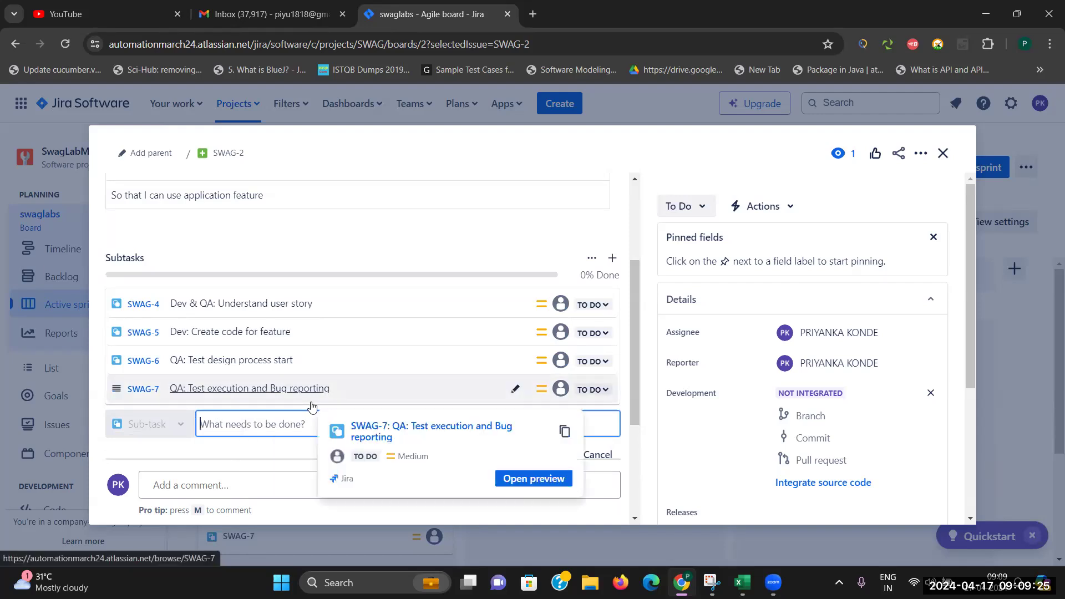
click(942, 155)
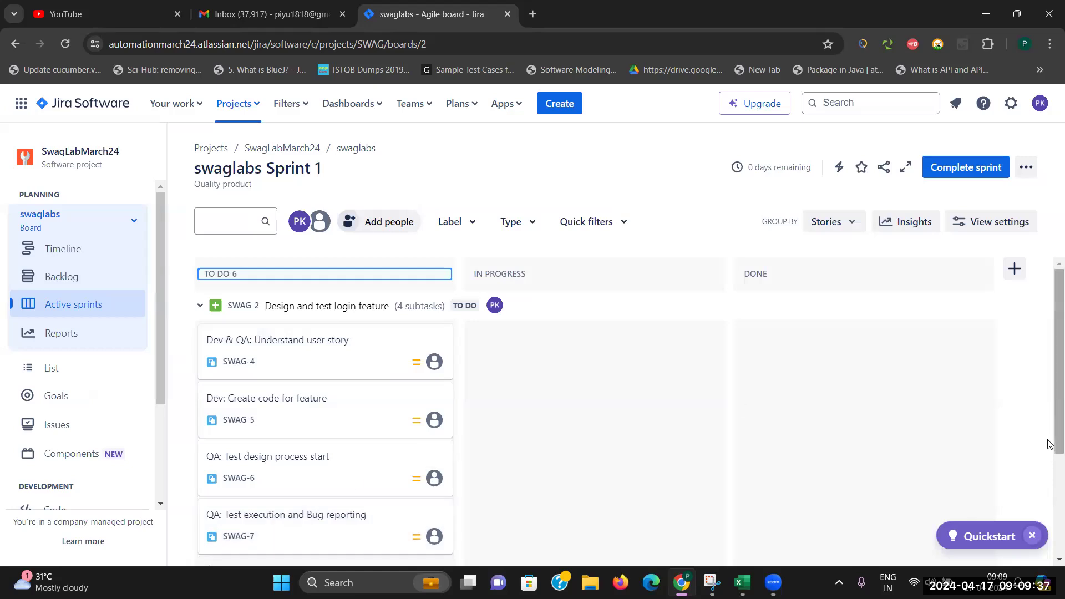
Step: Open the story "Design and test inventory feature" and add the subtask "Dev & QA: Understand user story"
scroll(1048, 473, down, 1)
scroll(1048, 473, down, 3)
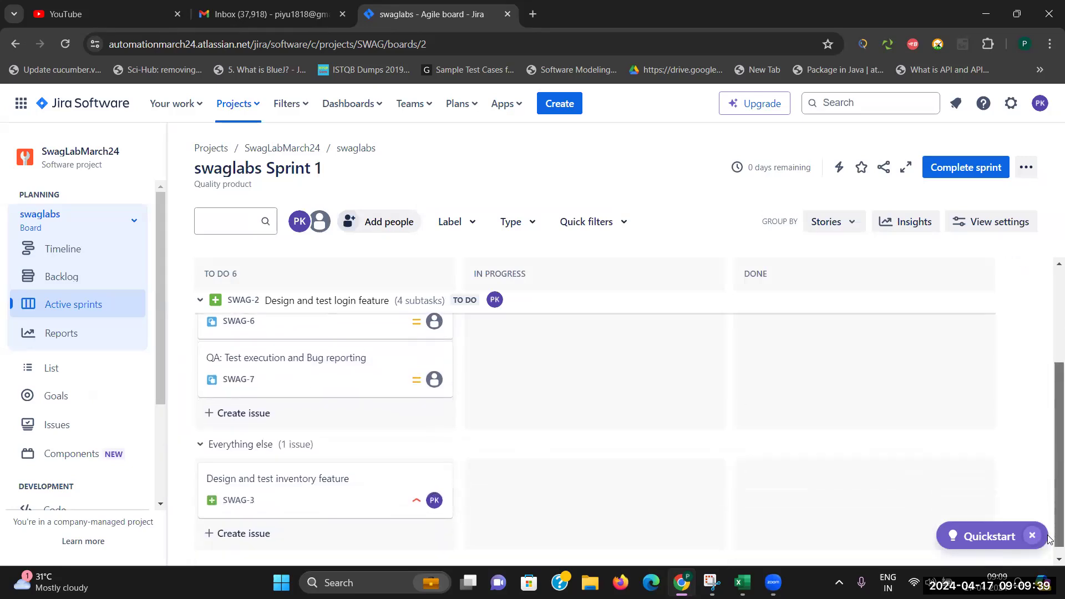
click(291, 485)
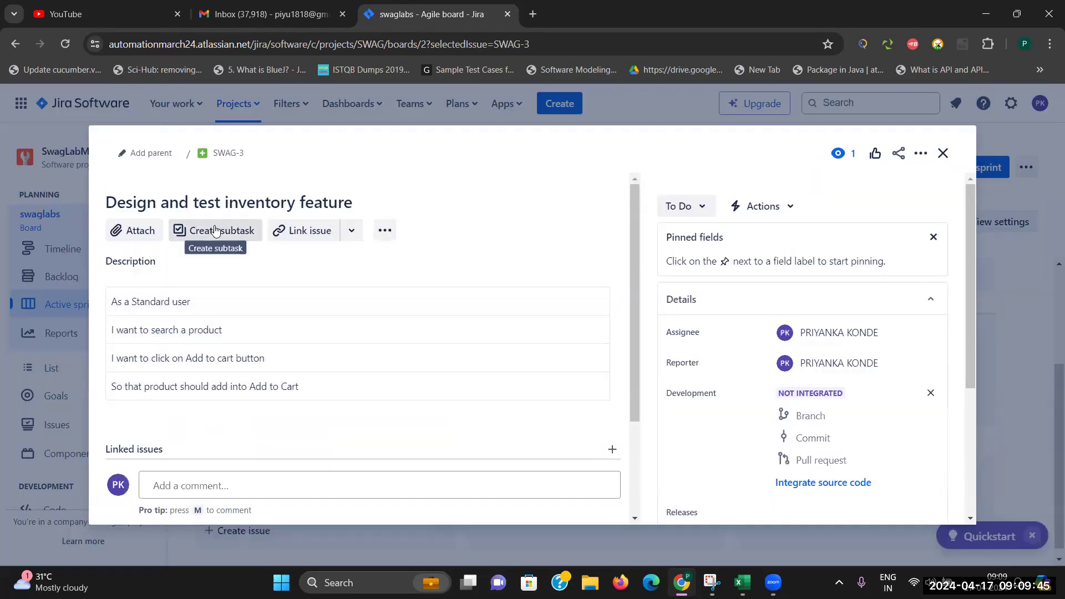
click(214, 229)
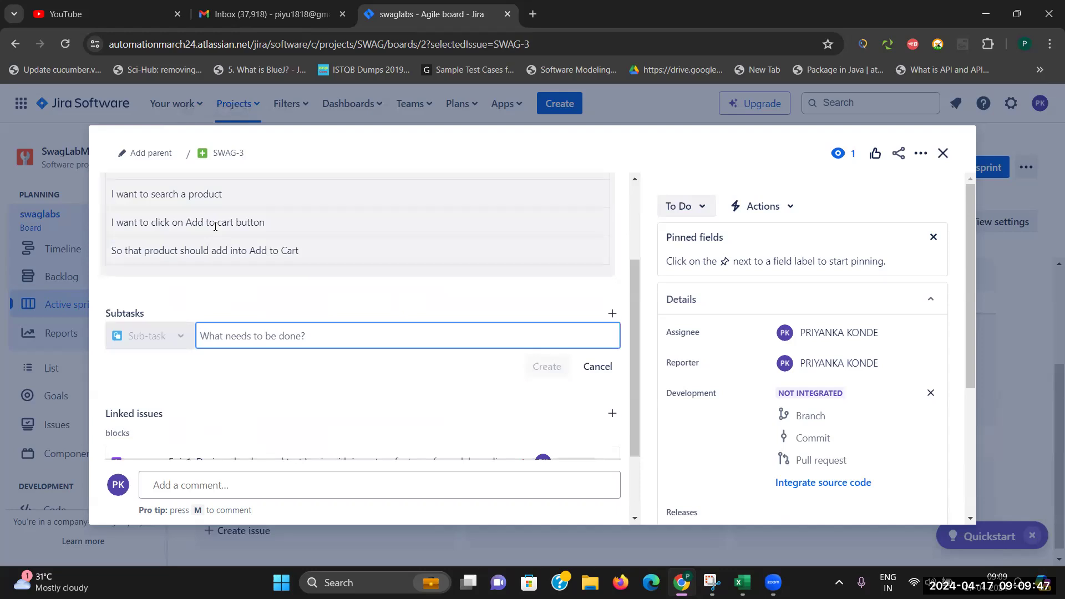
text(Dev)
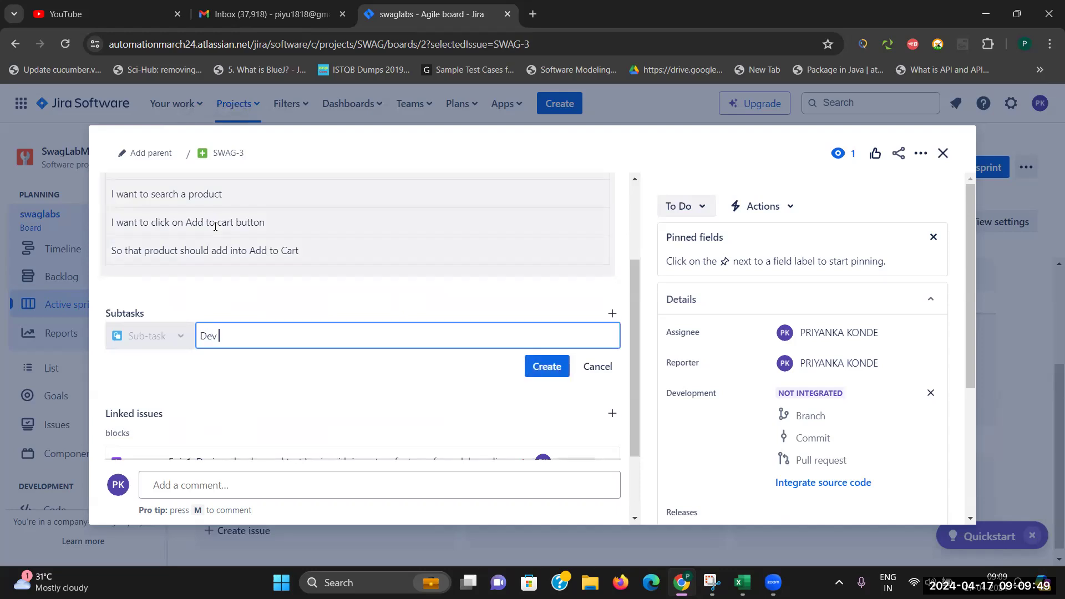
text( & QA: Understand user stiry)
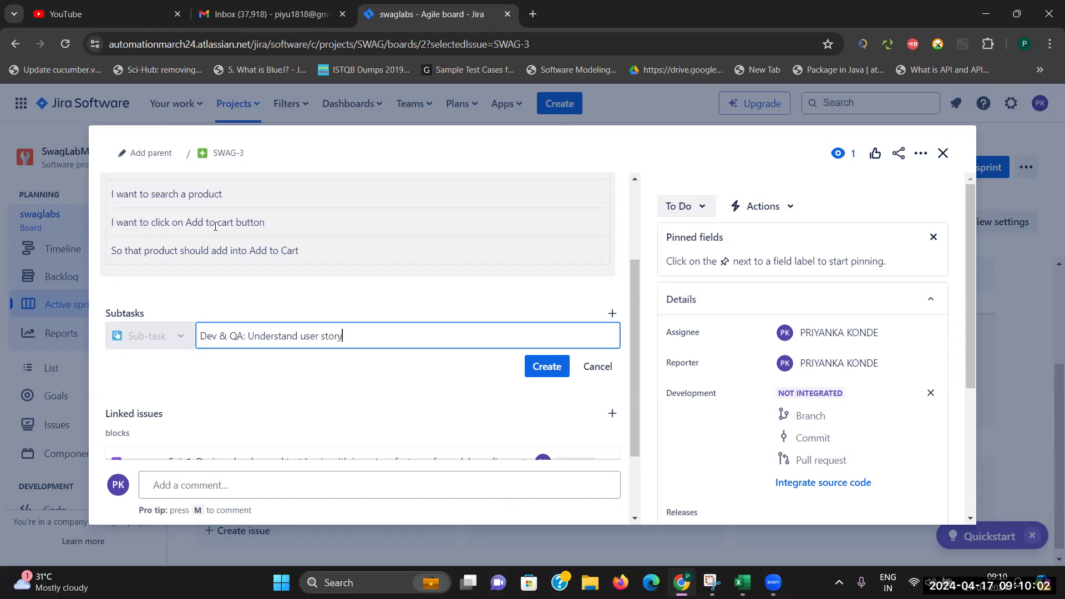
click(535, 367)
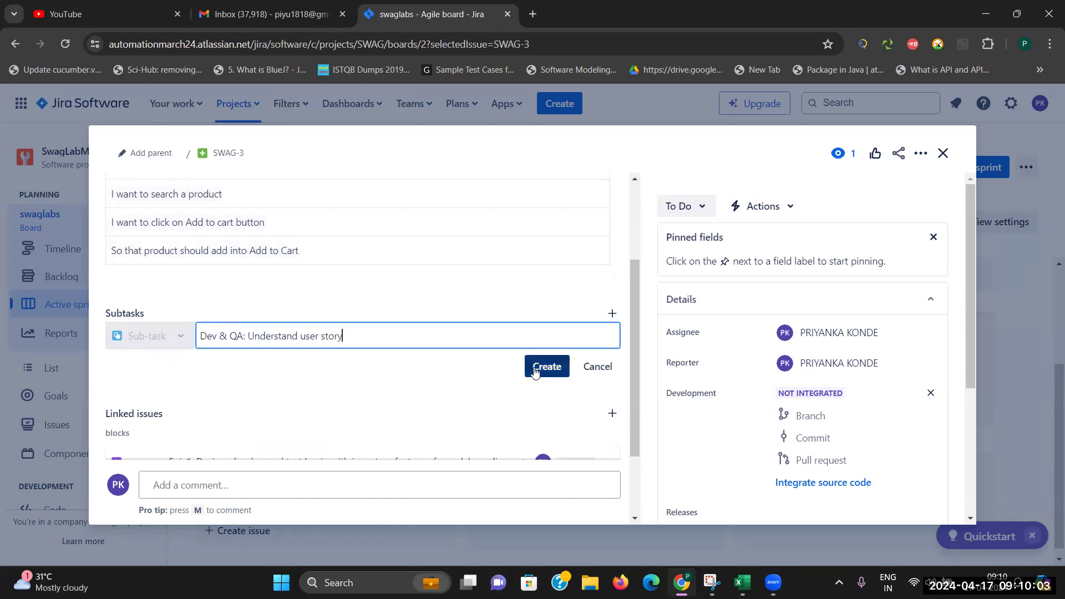
text(Q)
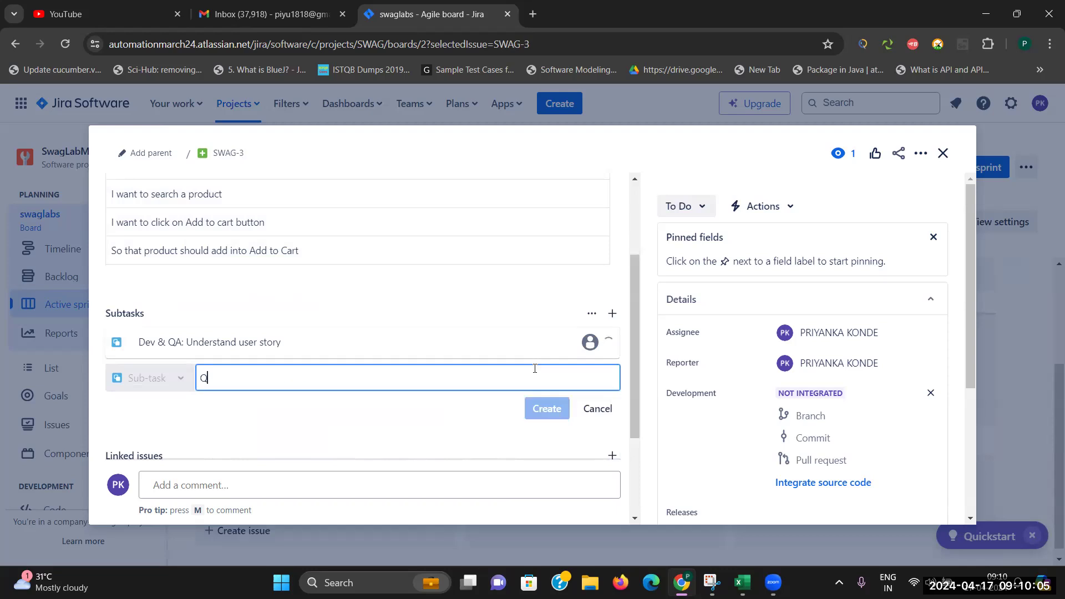
text(A: Test)
key(BackSpace)
text(e)
key(BackSpace)
key(BackSpace)
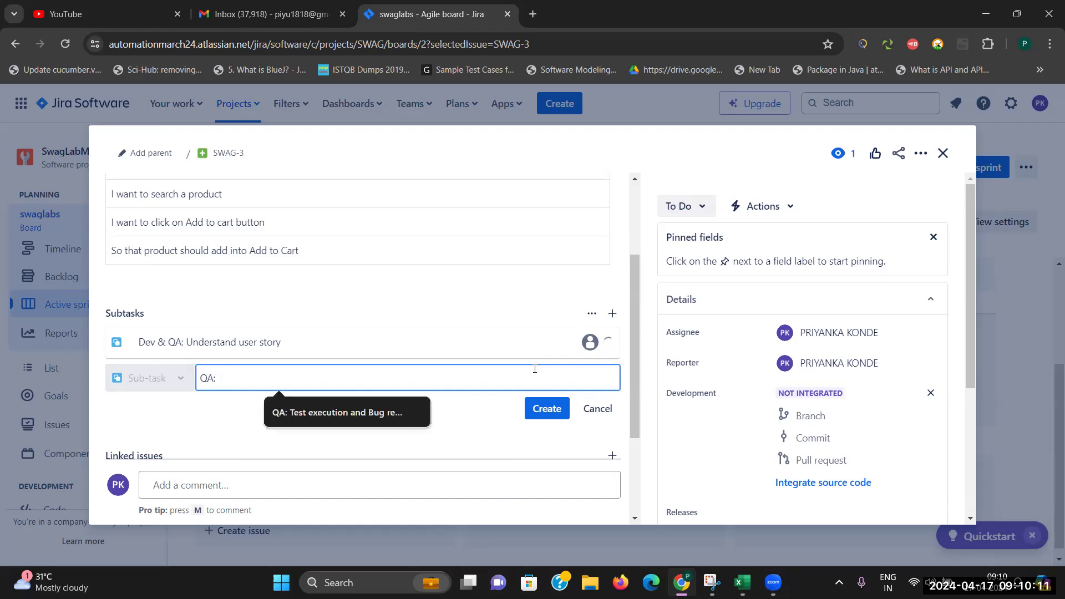
key(BackSpace)
Step: Add the subtasks "Dev: Develop code for feature" and "QA: Test Design process start" to the inventory feature story
text(Dev: Develop code for feature)
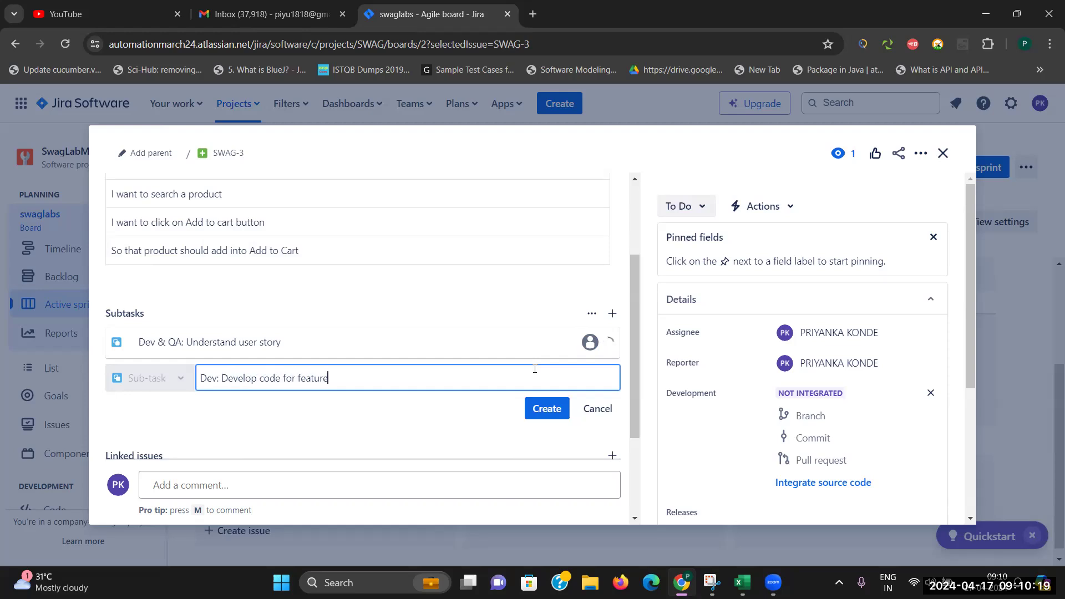
click(539, 408)
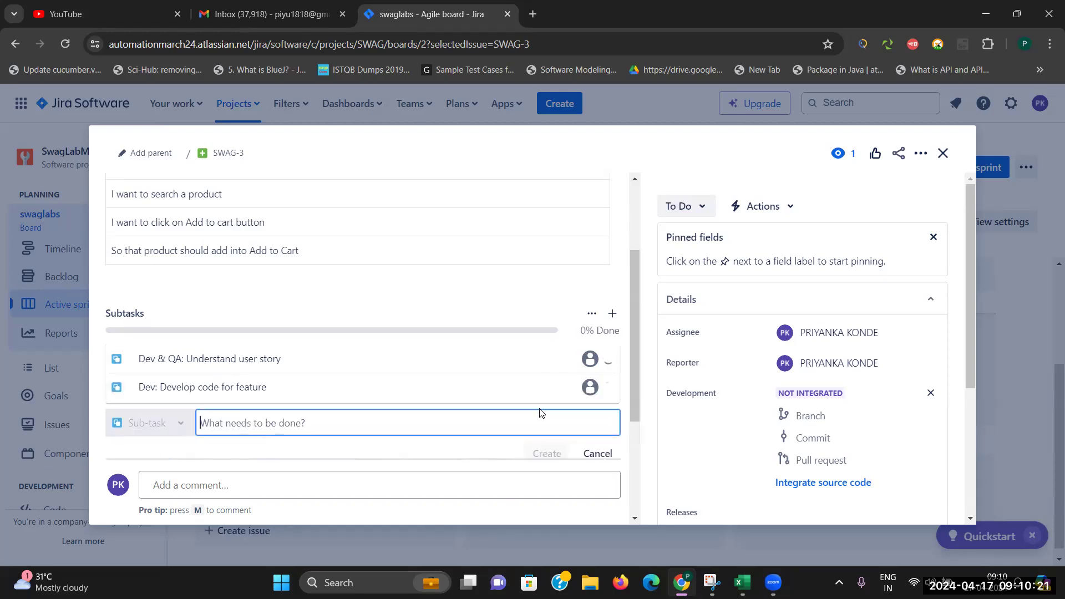
text(QA: )
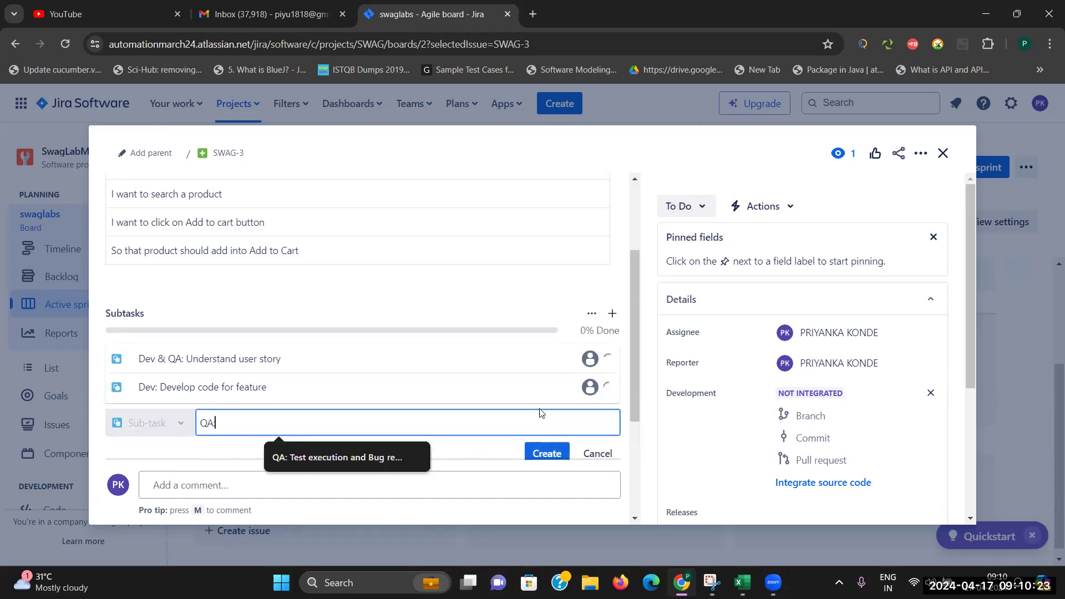
text(Test Design process tsra)
key(BackSpace)
key(BackSpace)
key(BackSpace)
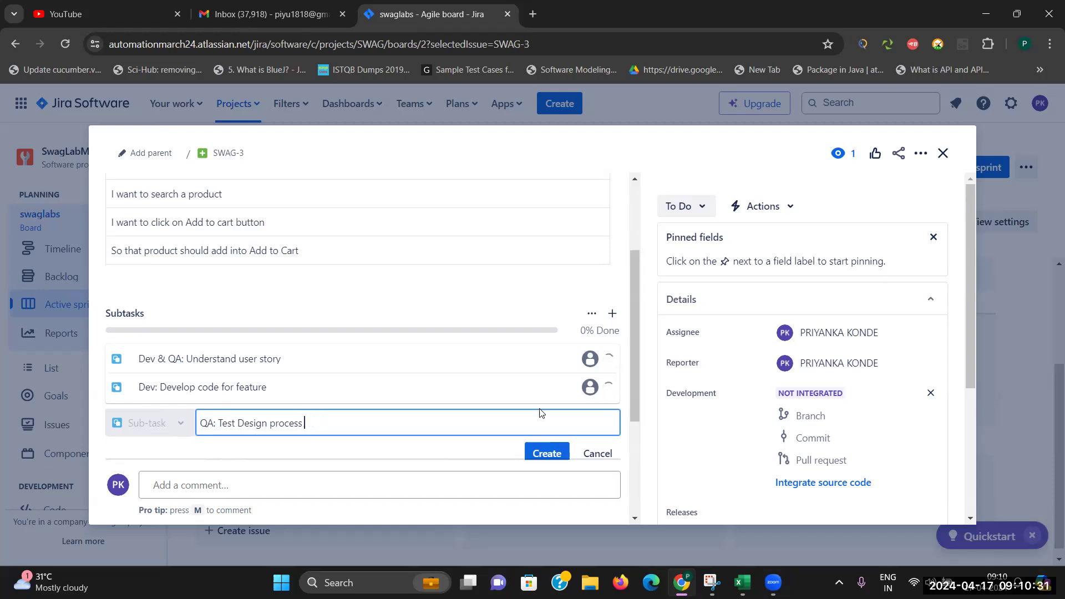
text(start)
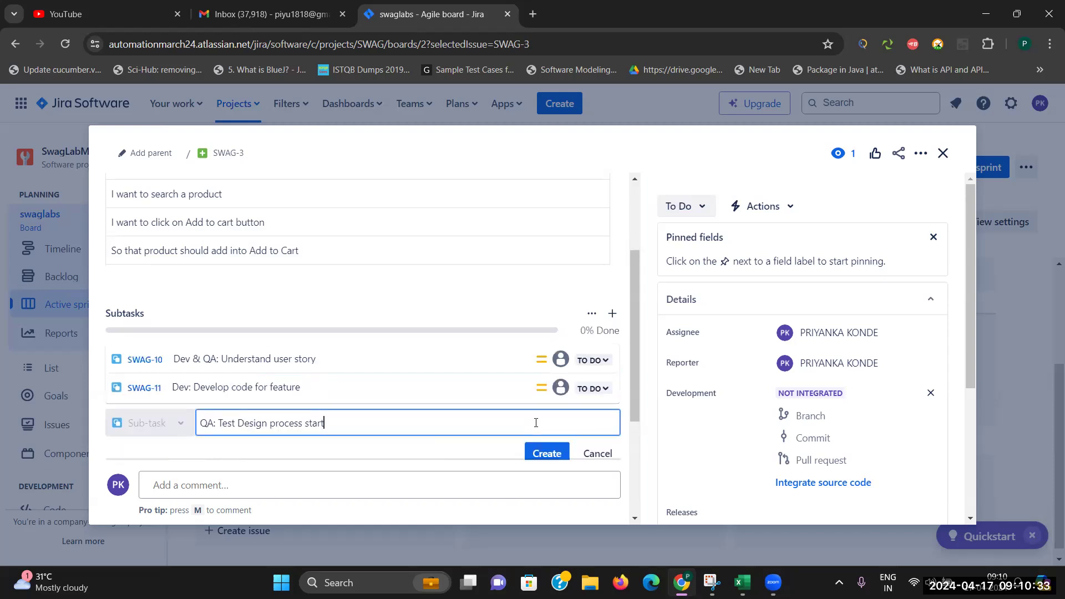
click(548, 454)
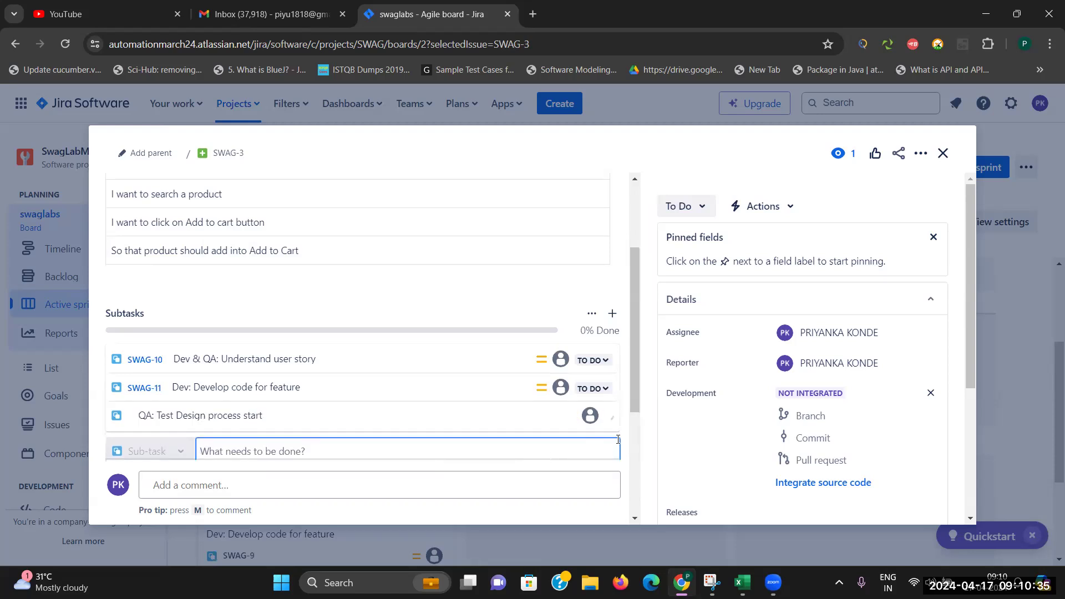
Step: Add the subtask "QA: Test execution and Bug reporting" to the inventory feature story
text(QA: T)
key(BackSpace)
key(BackSpace)
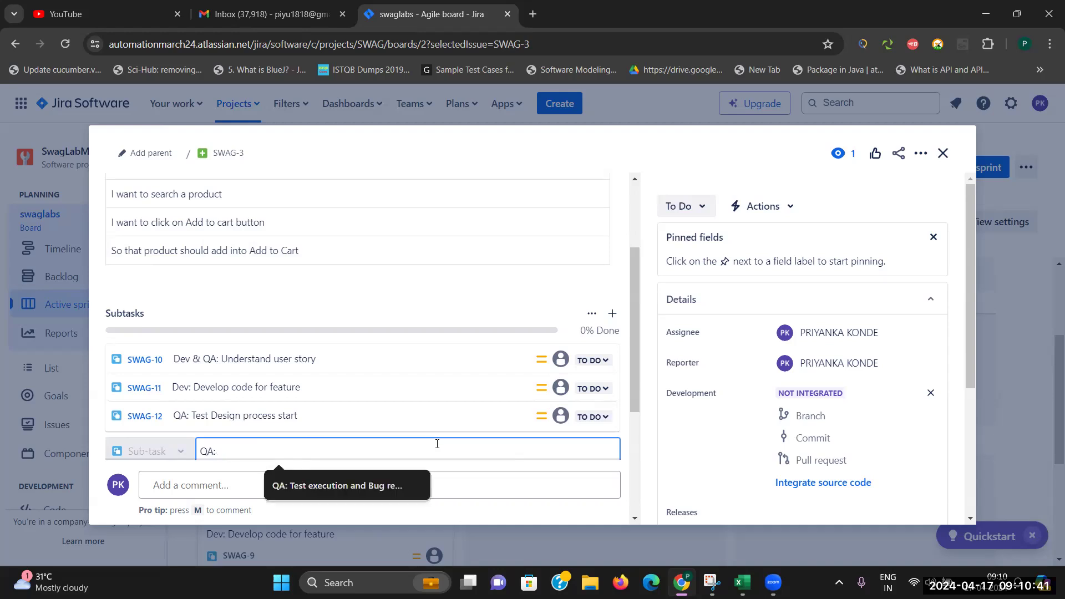
click(403, 486)
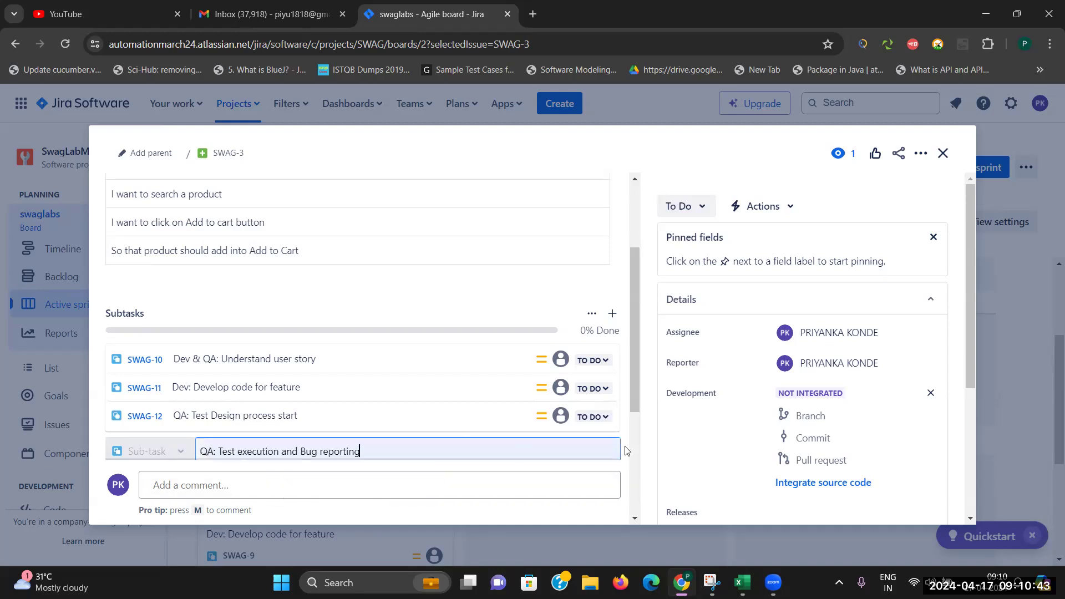
drag(628, 403, 639, 460)
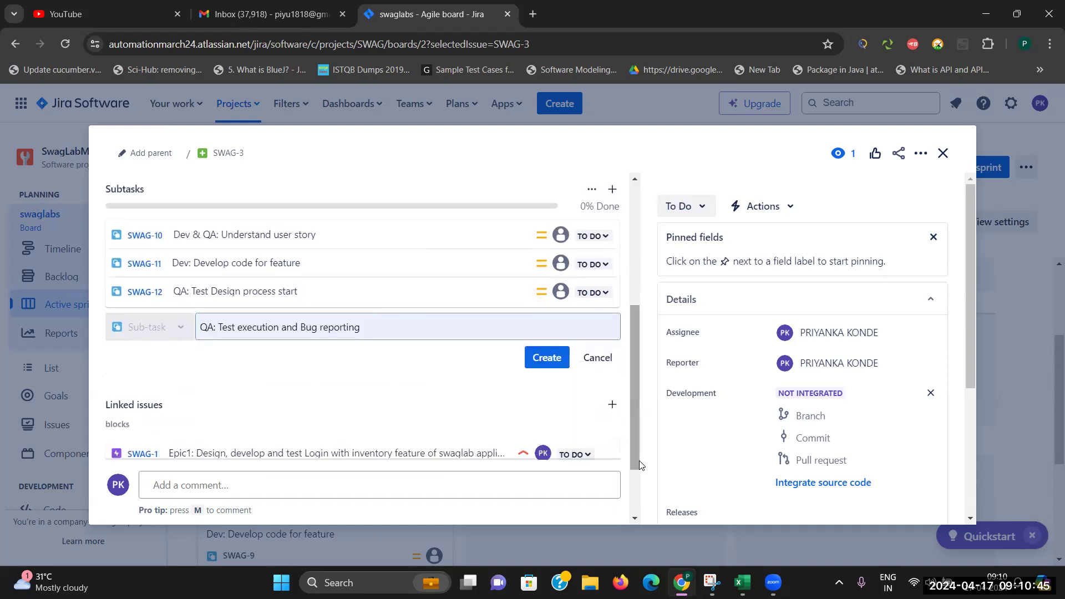
click(542, 358)
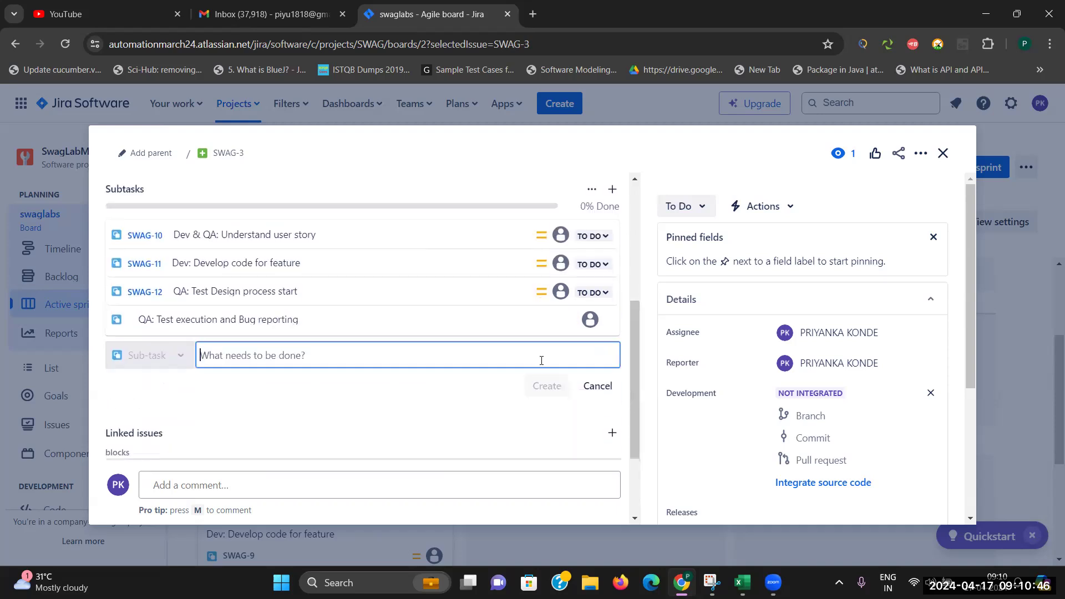
Step: Close the inventory feature story and review both stories in the backlog and their subtasks on the active sprint board
click(943, 153)
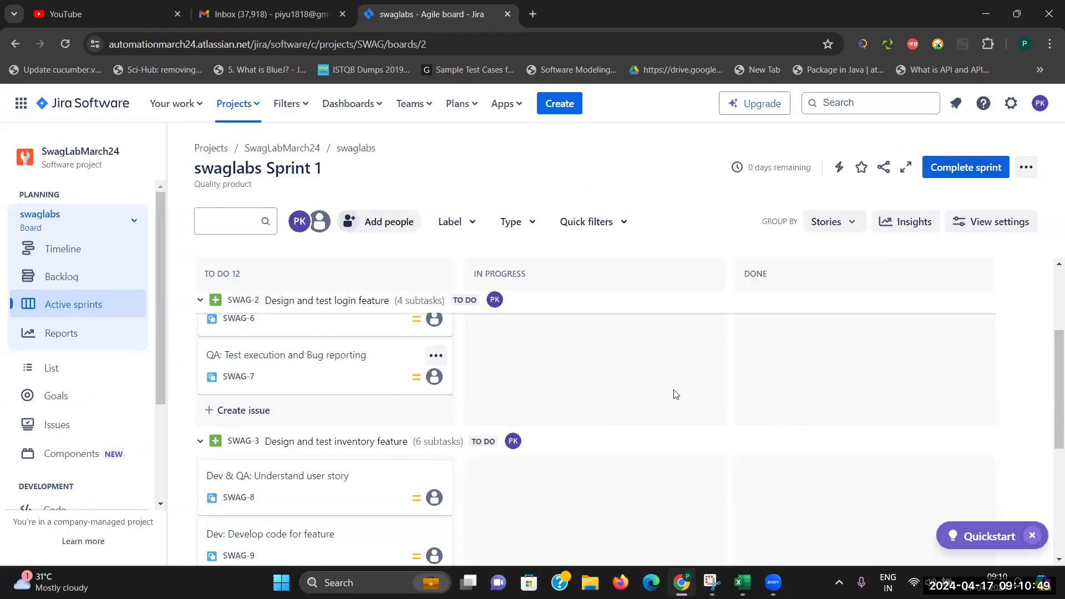
drag(1050, 383, 1050, 322)
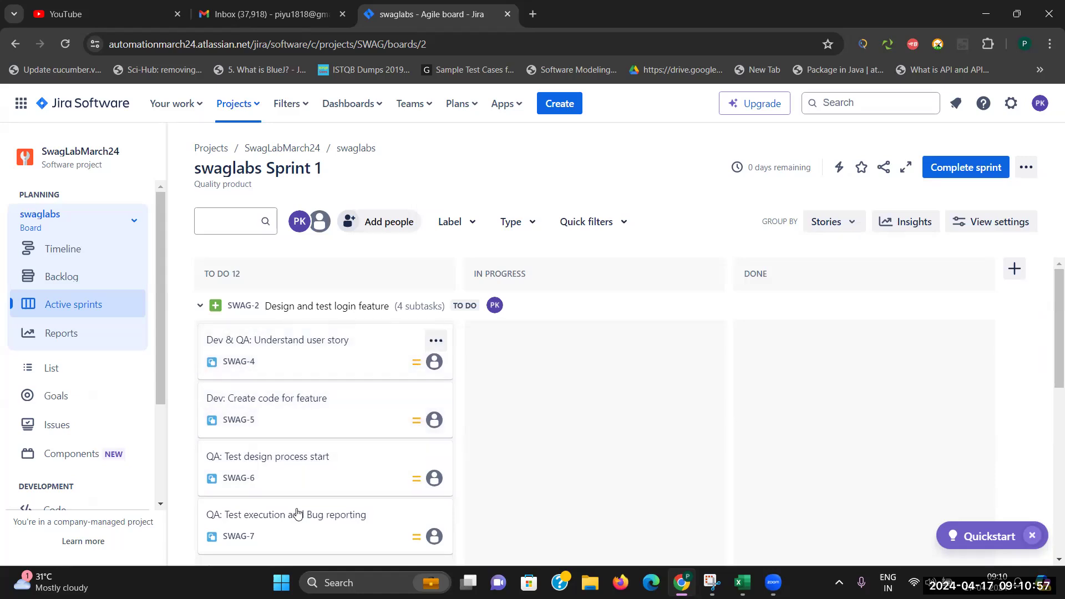
click(61, 278)
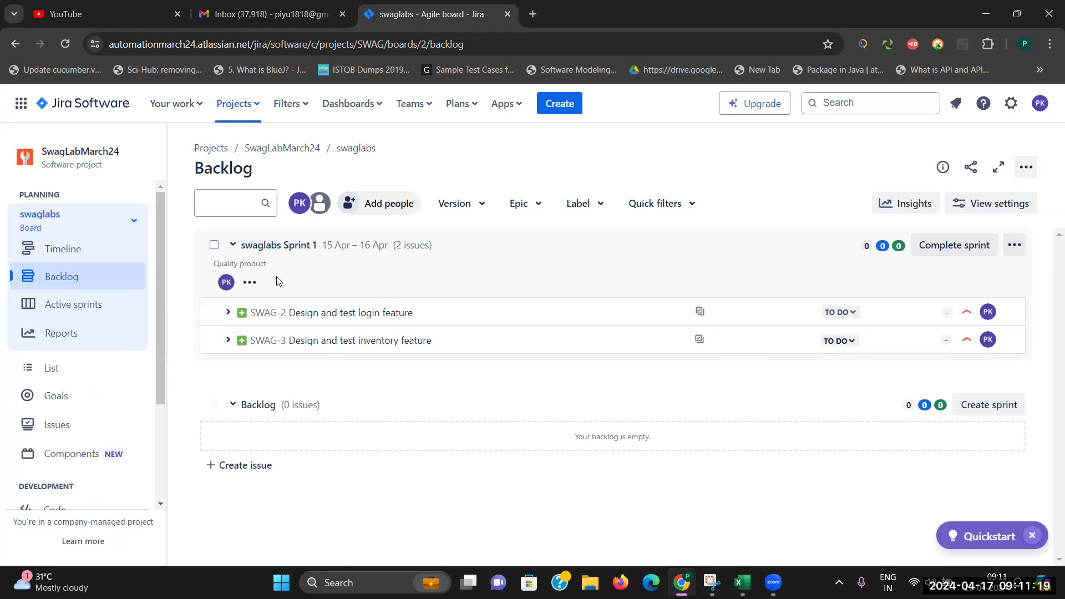
click(83, 305)
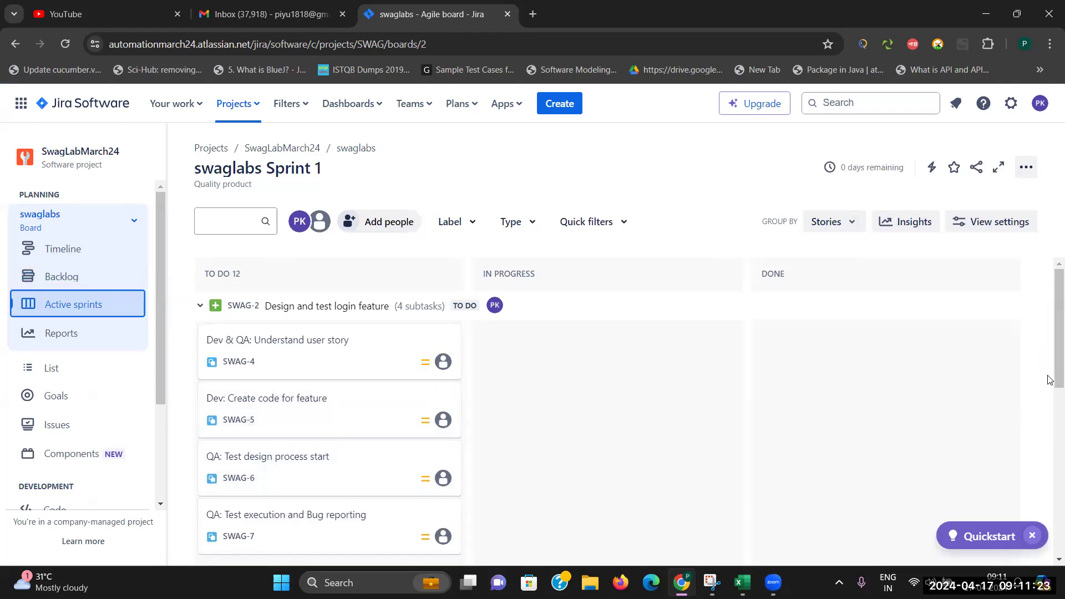
mouse_move(1050, 380)
mouse_down()
mouse_move(1050, 534)
mouse_move(1049, 385)
mouse_up()
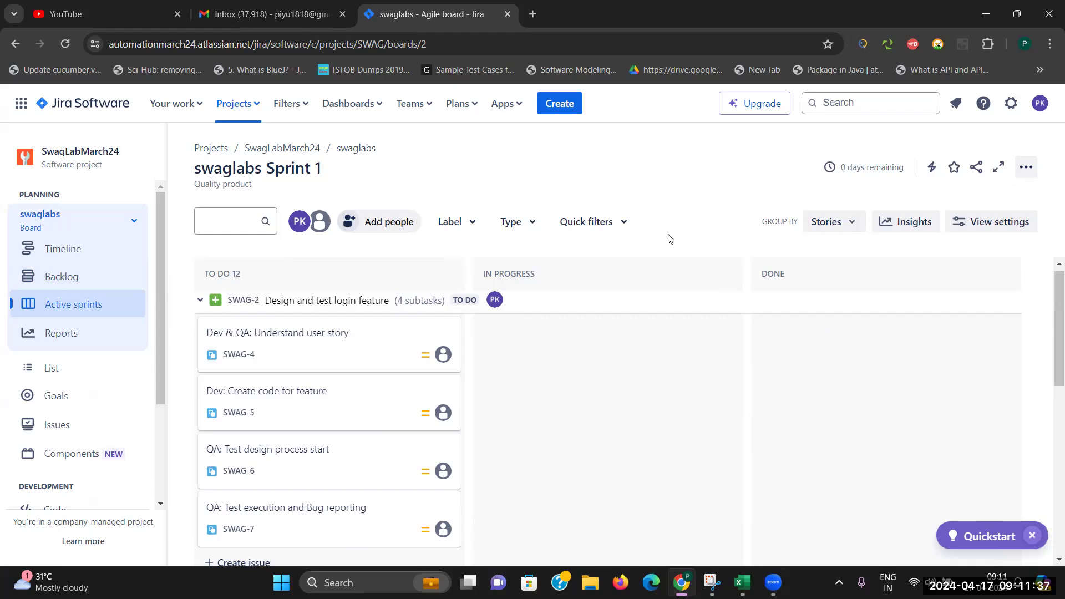
drag(160, 339, 167, 476)
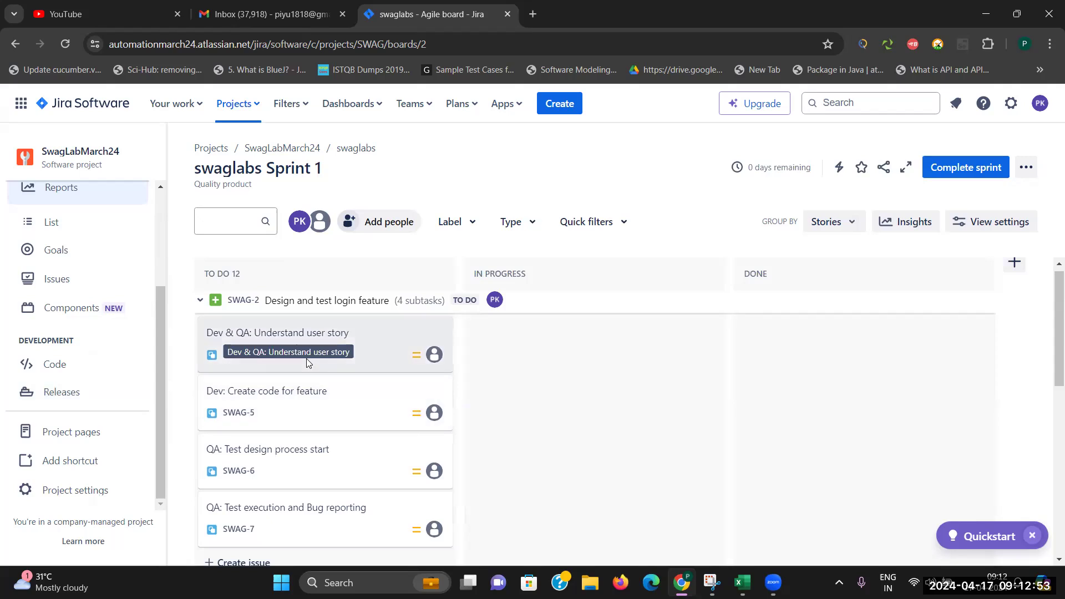
Step: Move the login story's "Dev & QA: Understand user story" subtask through In Progress to Done, and its code and test design subtasks to In Progress
drag(283, 331, 494, 310)
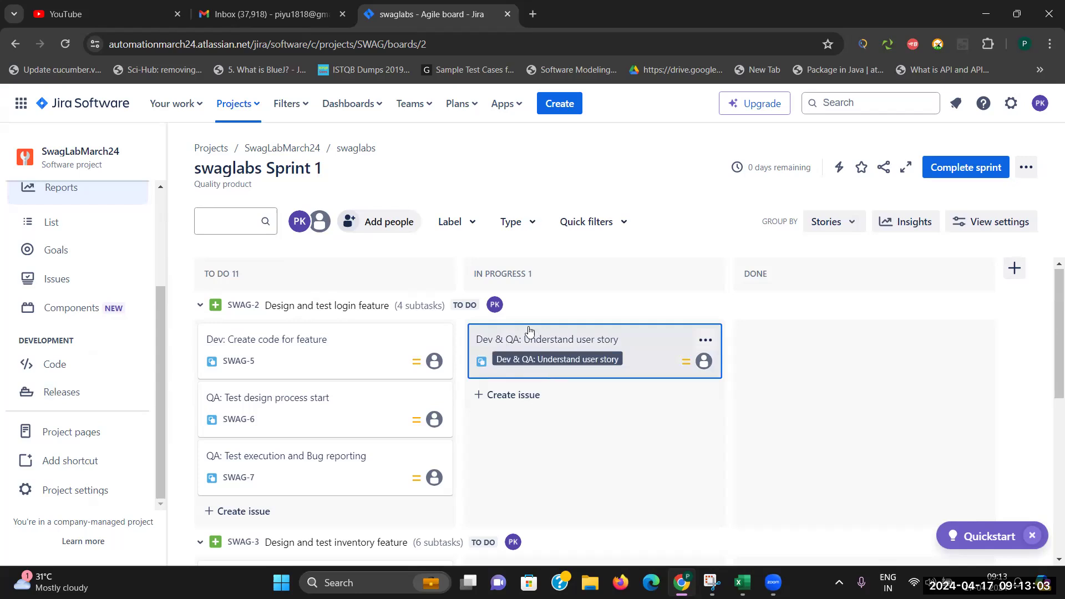
drag(541, 344, 739, 305)
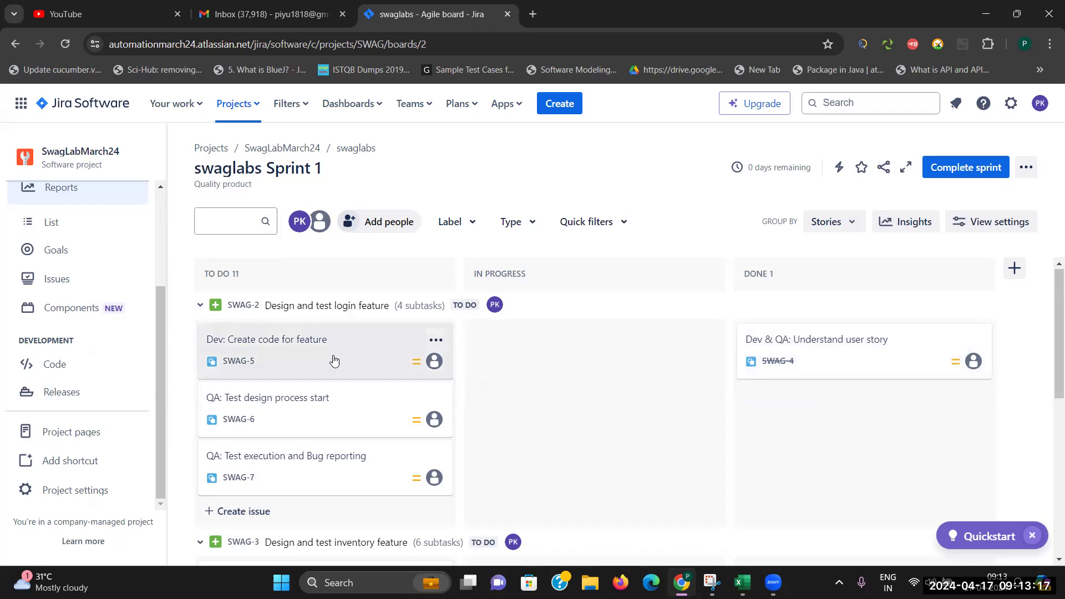
drag(333, 361, 492, 321)
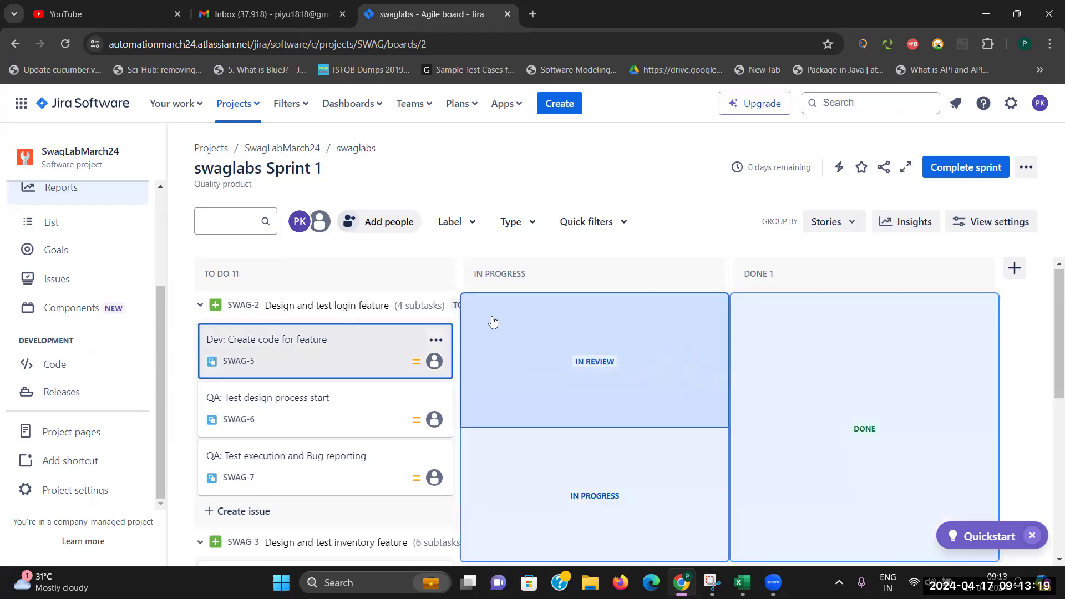
drag(340, 365, 489, 373)
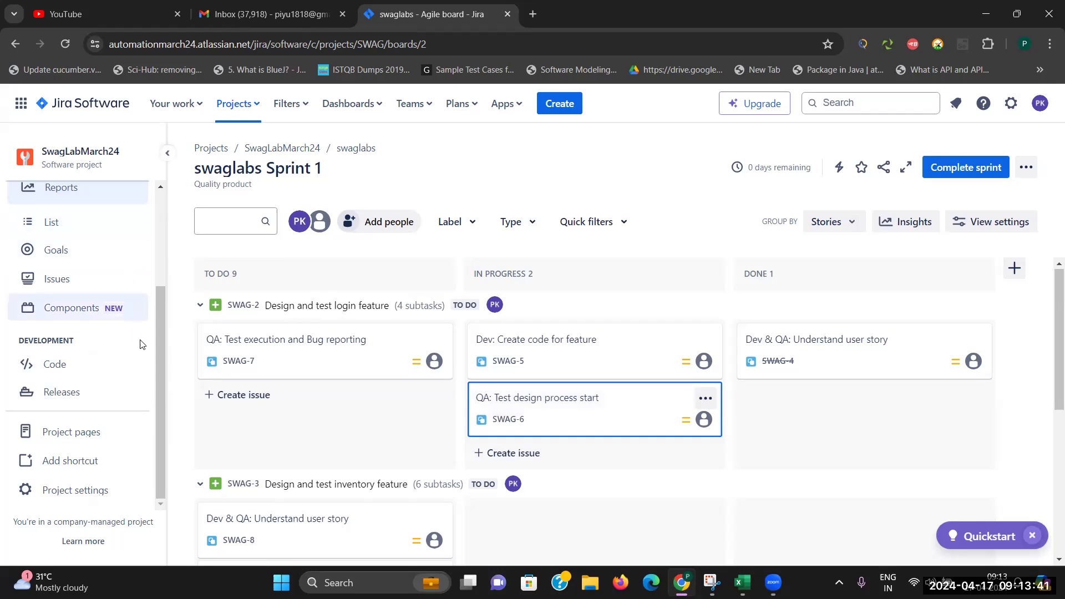
Step: Try to open the Atlassian Marketplace page for finding new apps, reload it, and try to reach the projects
drag(156, 353, 166, 476)
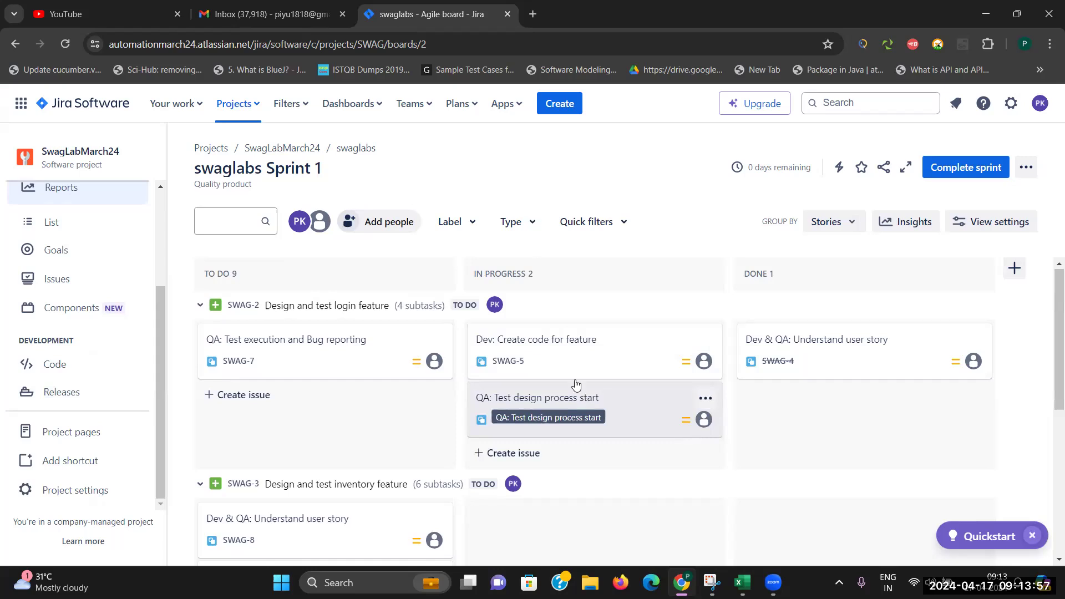
click(507, 110)
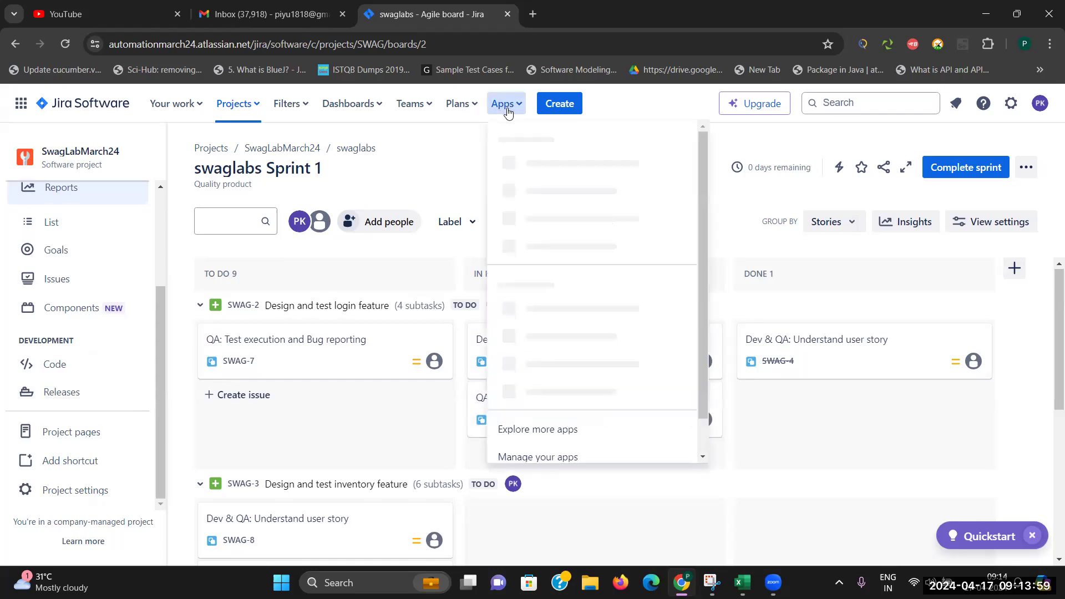
click(543, 286)
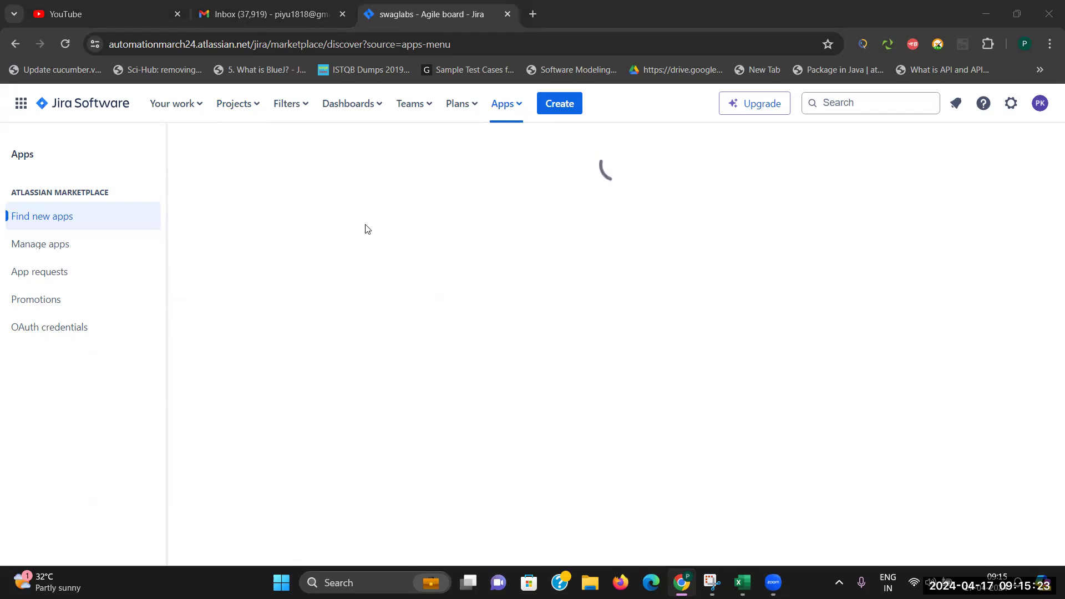
click(62, 36)
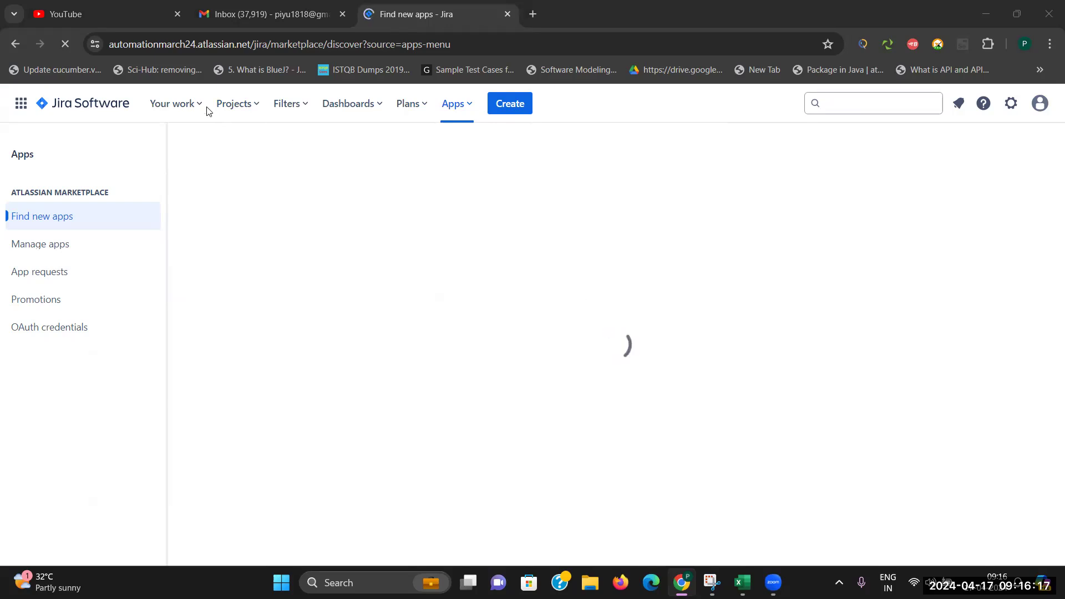
double_click(242, 106)
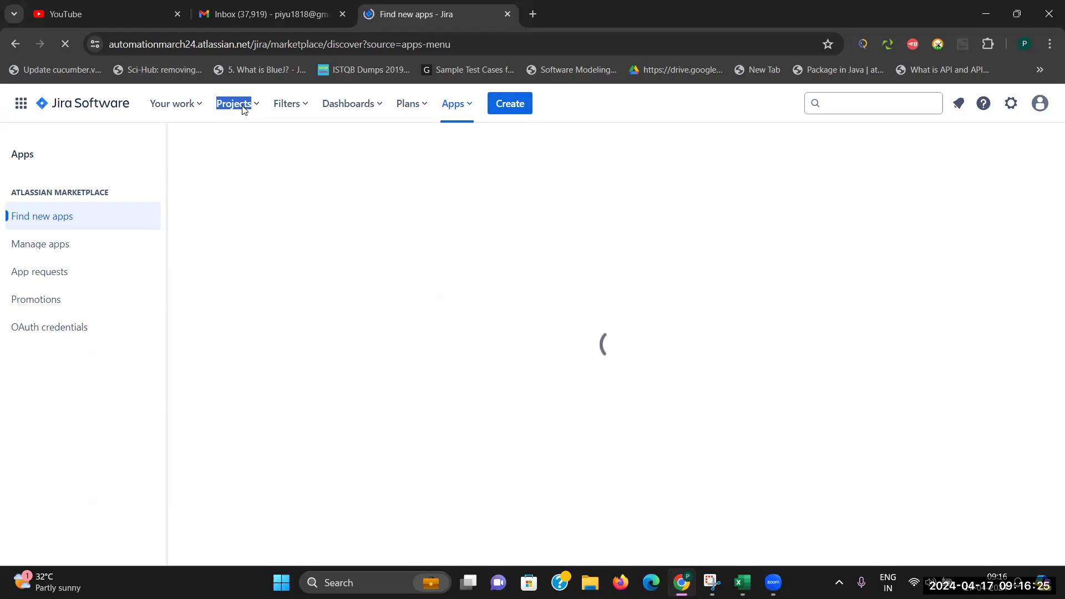
click(246, 105)
Step: Check the computer's Wi-Fi connection, and return to the swaglabs sprint board with a reload of the page
click(934, 584)
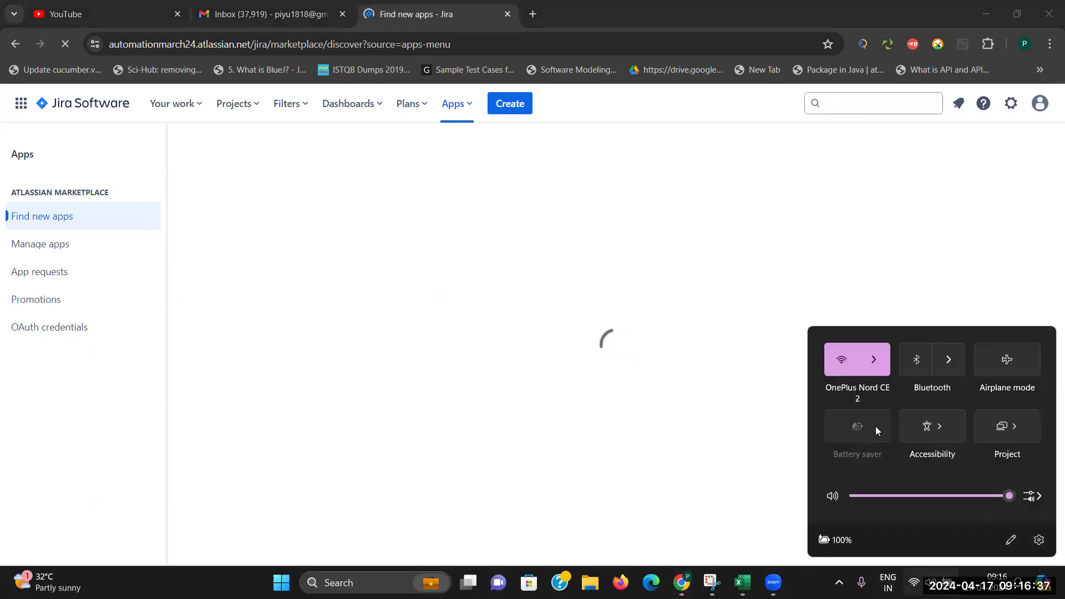
click(871, 370)
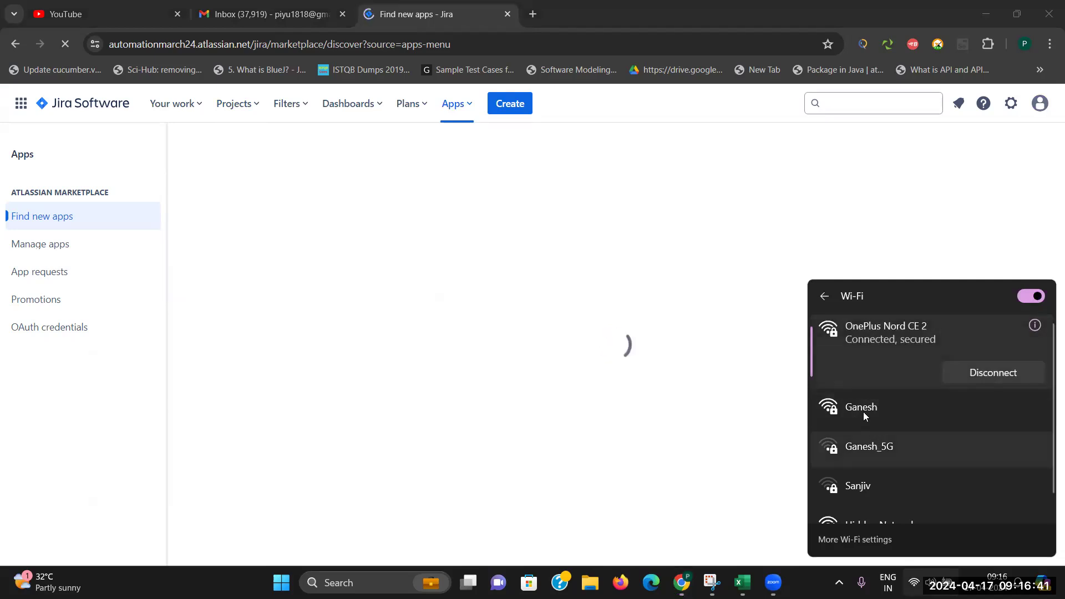
click(637, 266)
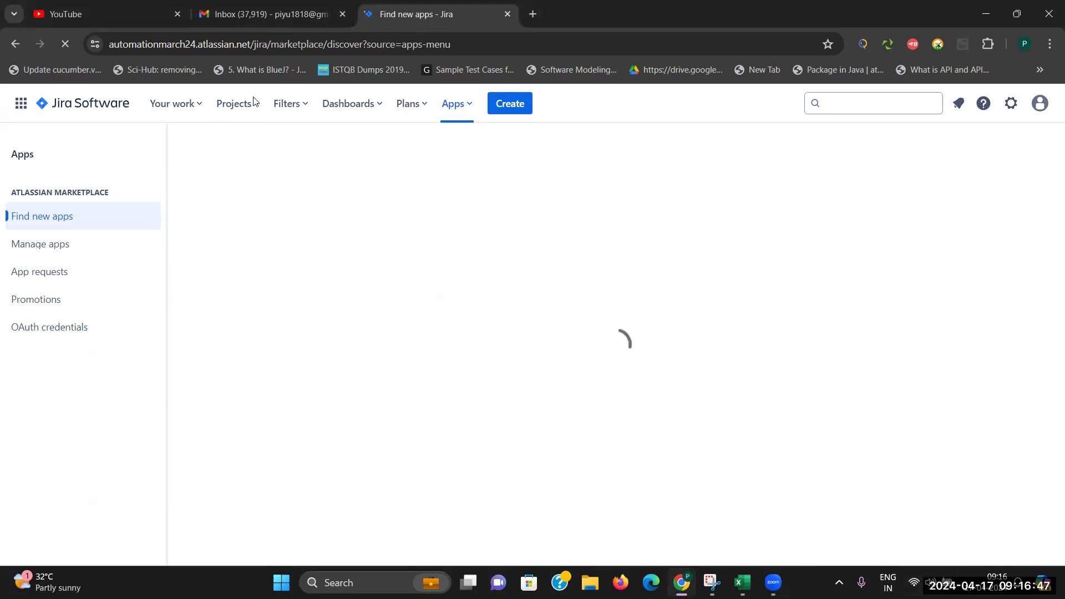
click(13, 43)
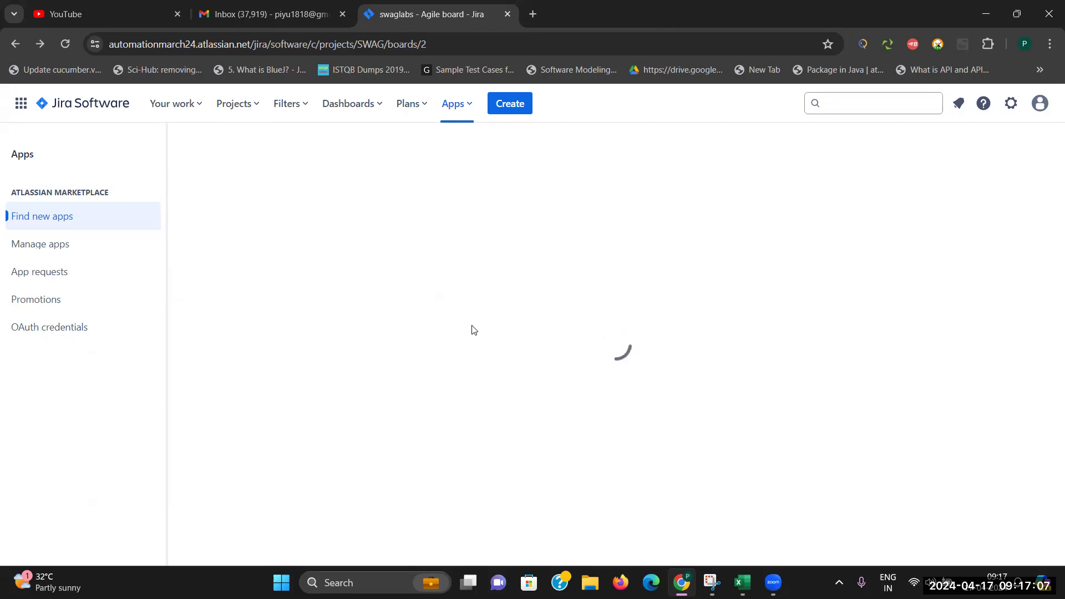
click(70, 40)
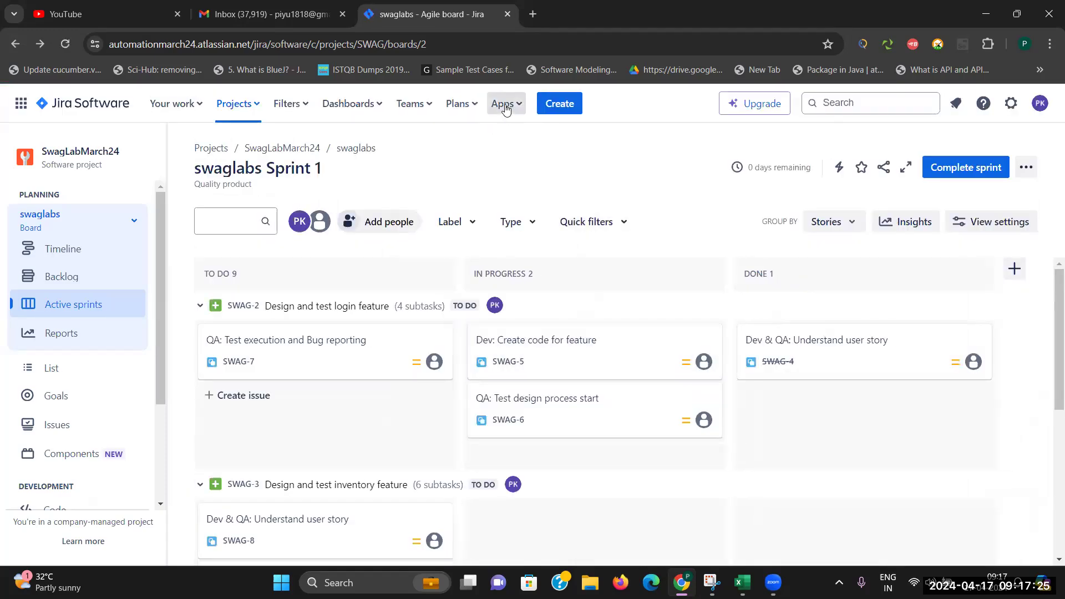
Step: Open the Marketplace page for exploring more Jira apps and search it for "zepyer"
click(506, 107)
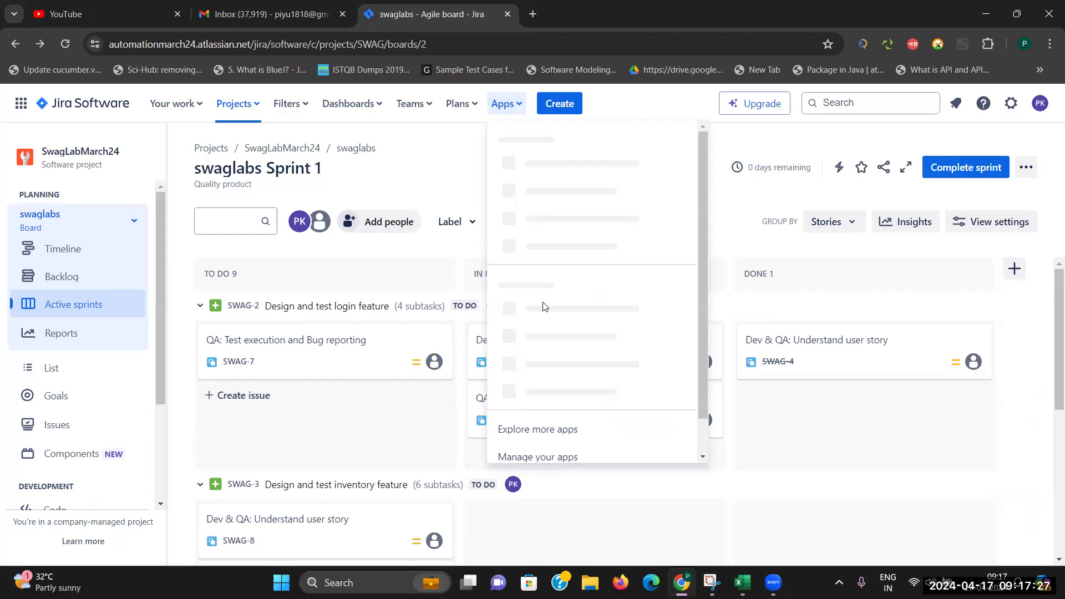
click(546, 429)
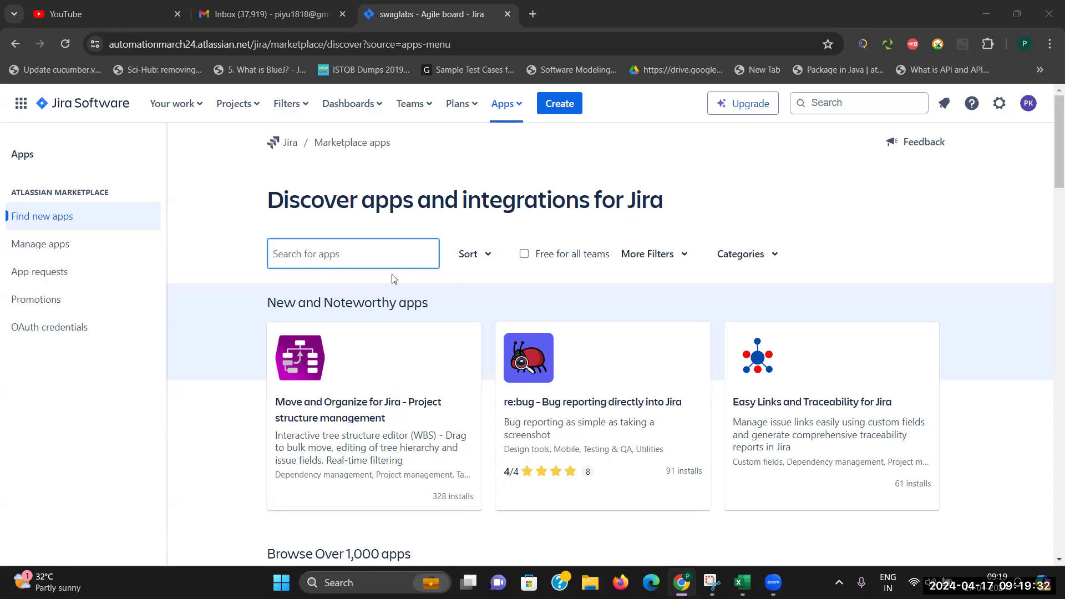
click(340, 269)
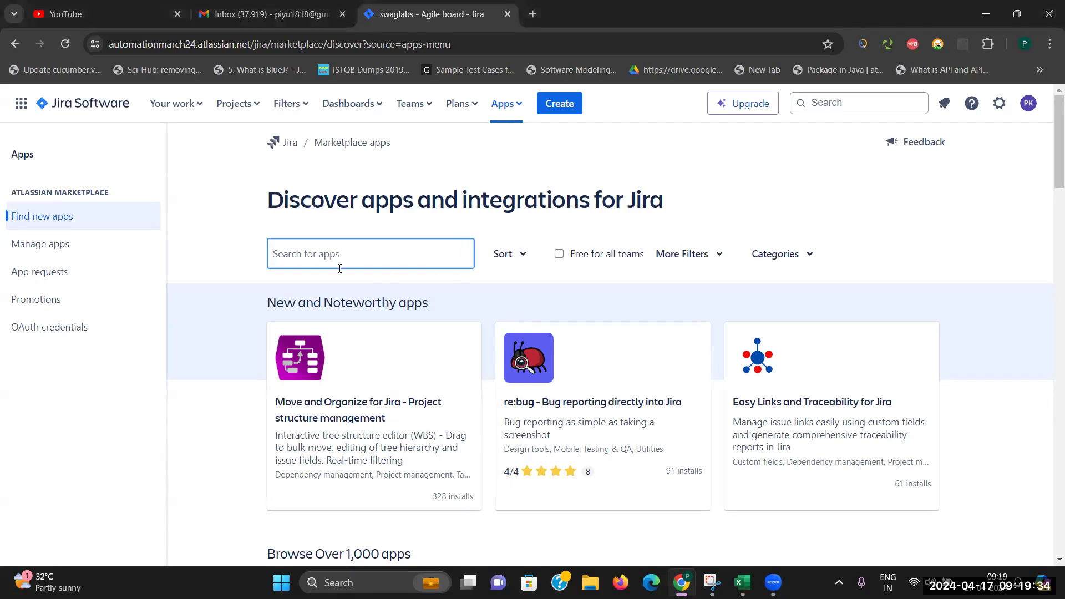
text(zepye)
key(Return)
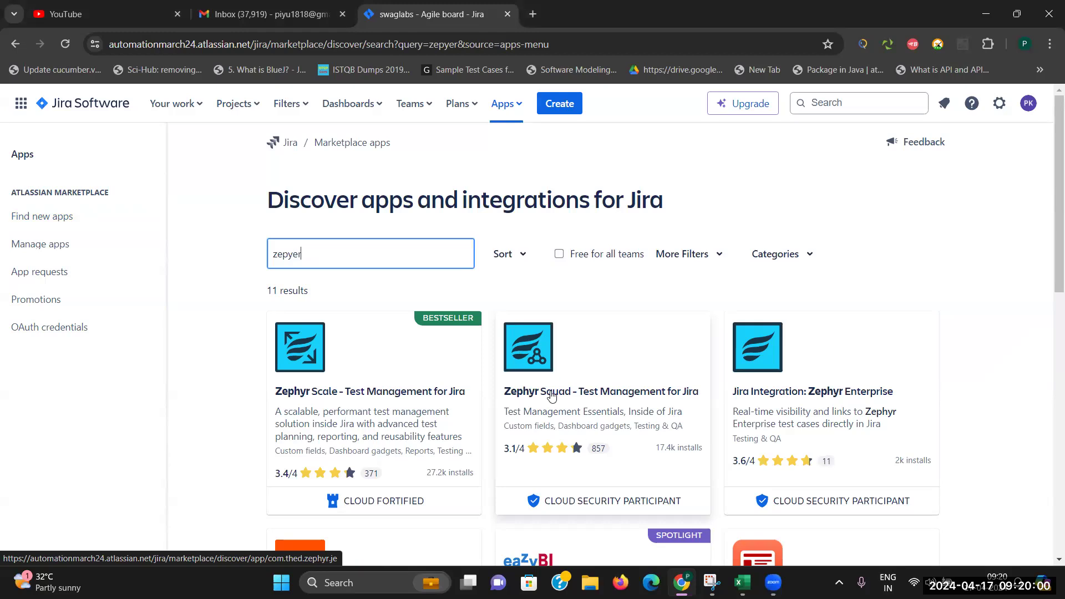
Step: Open the app "Zephyr Squad - Test Management for Jira" and start its free trial
click(551, 396)
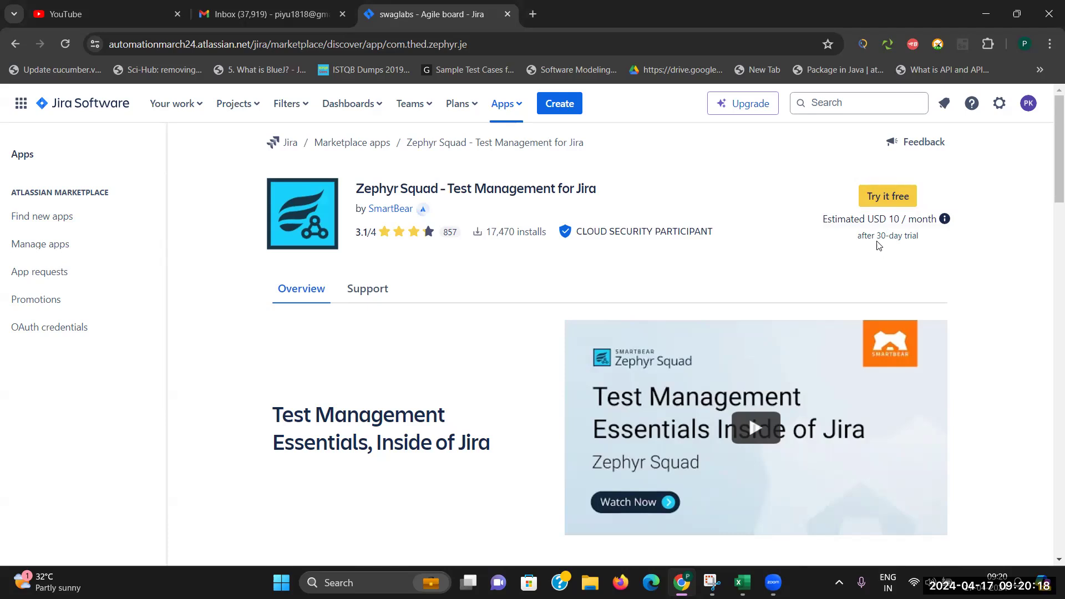
click(887, 201)
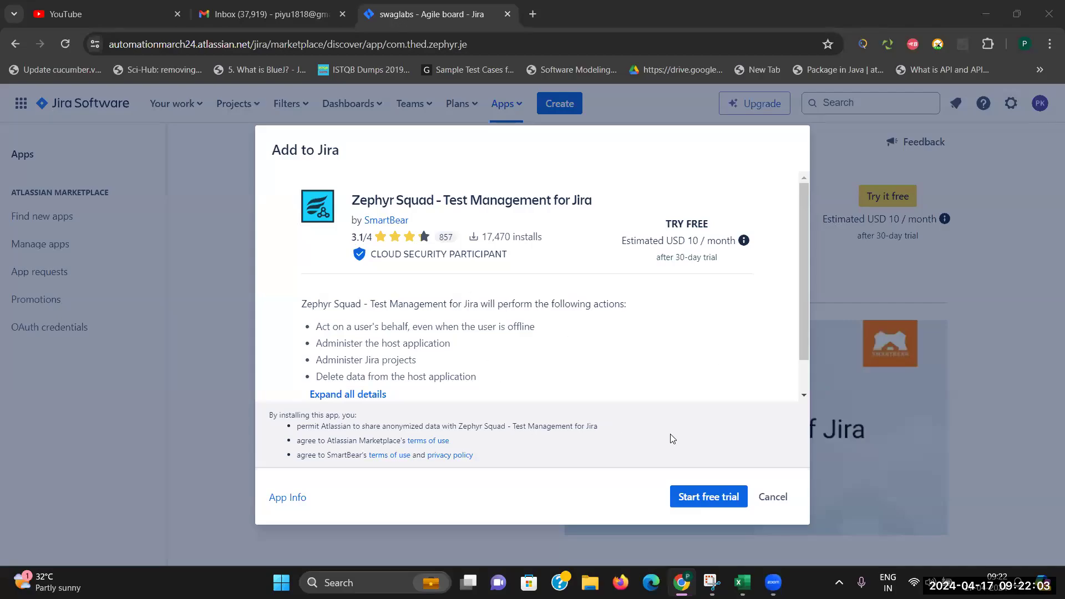
click(713, 503)
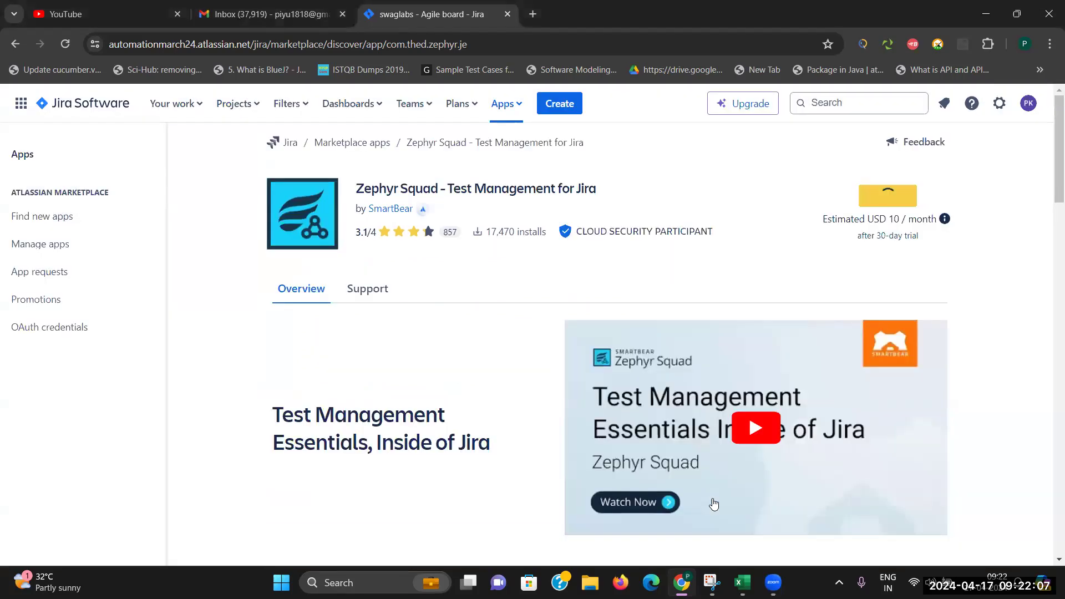